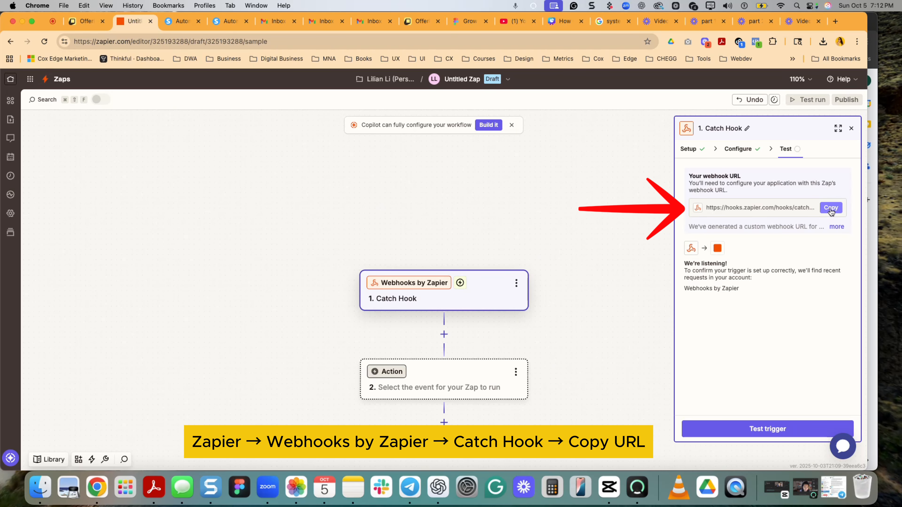
# - Copy the Catch Hook webhook URL and start a new webhook subscription in OfferLab's webhook settings
pyautogui.click(831, 209)
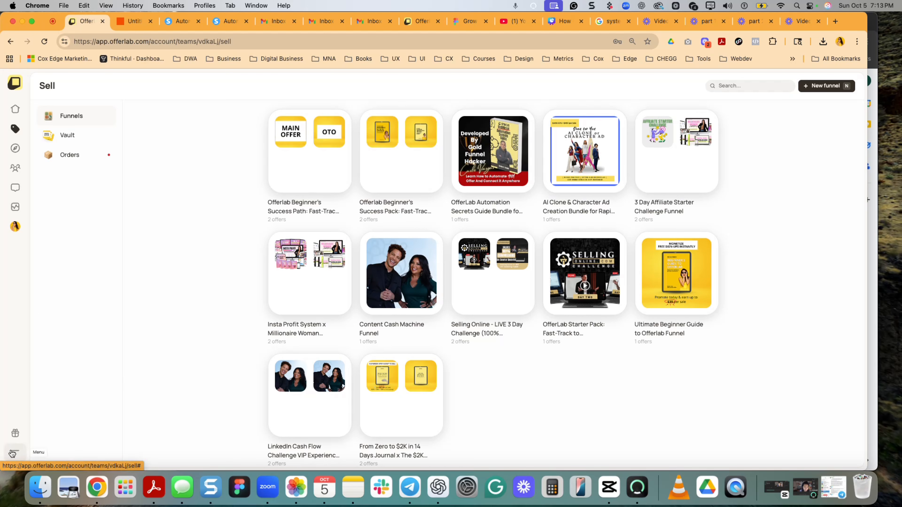
pyautogui.click(12, 453)
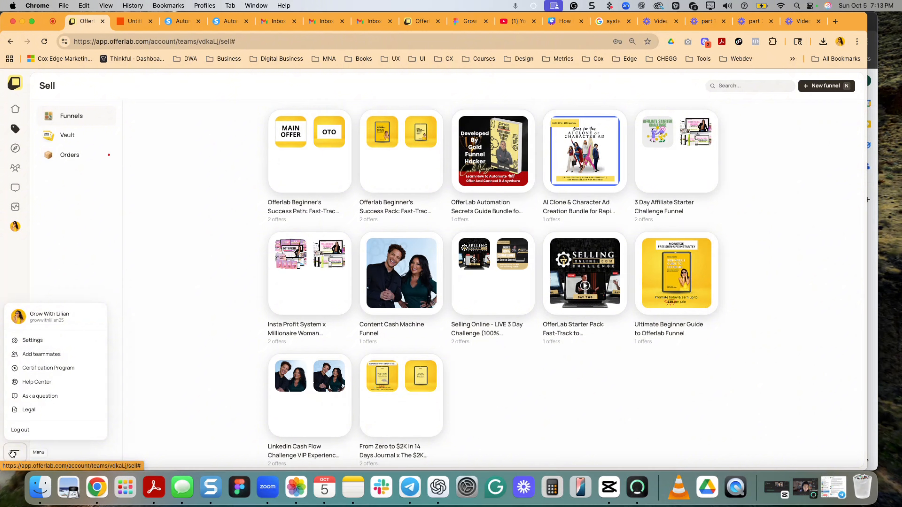
pyautogui.click(59, 341)
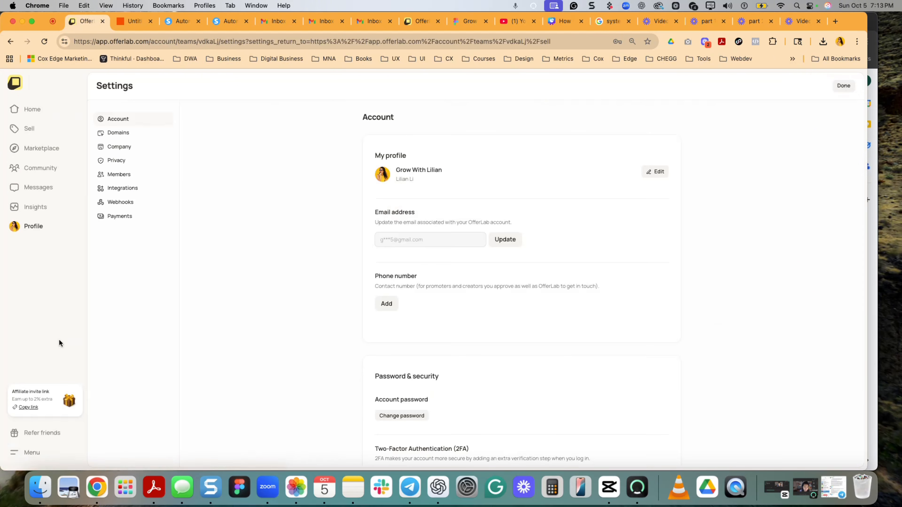
pyautogui.click(146, 206)
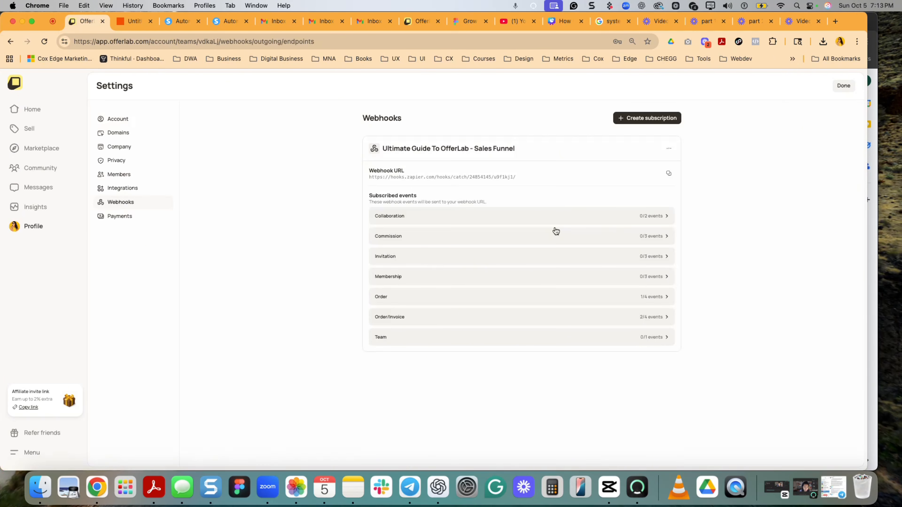
pyautogui.click(652, 118)
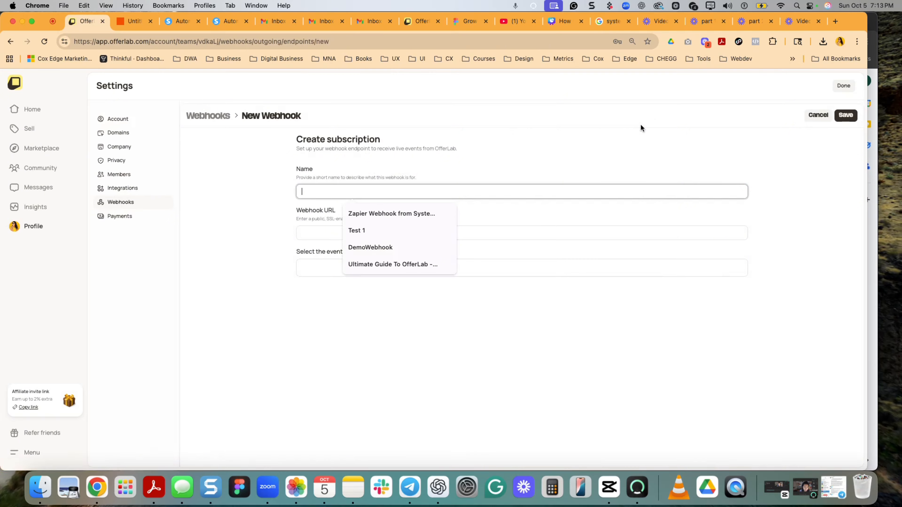
# - Name the subscription Test 1 and enter the copied Zapier link as its webhook URL
pyautogui.click(382, 230)
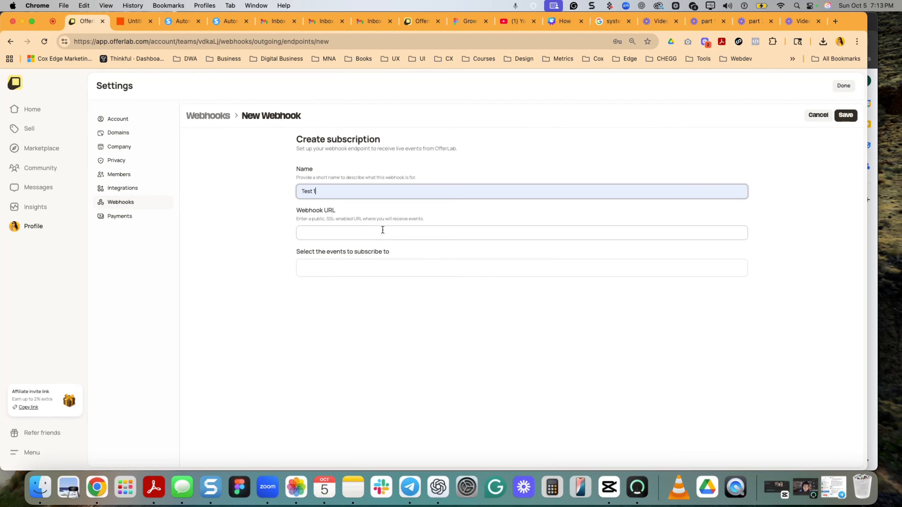
pyautogui.click(369, 235)
pyautogui.press('super+v')
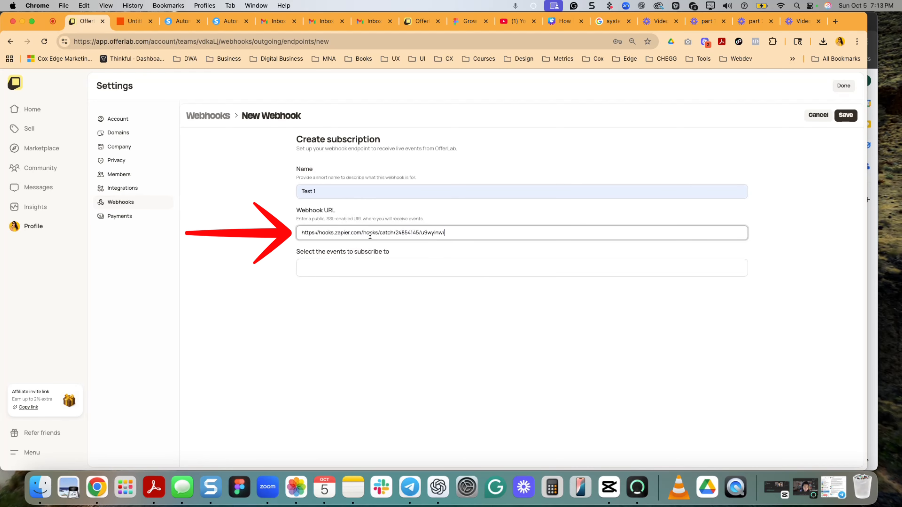
# - Subscribe the webhook to the order.completed, order/invoice.created and order/invoice.paid events and save it
pyautogui.click(359, 265)
pyautogui.scroll(-5, 355, 315)
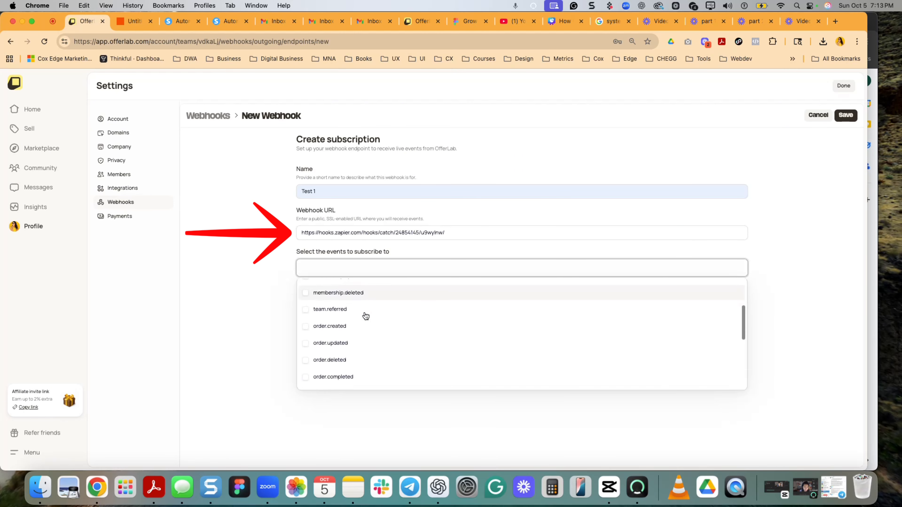
pyautogui.scroll(-2, 365, 318)
pyautogui.click(364, 350)
pyautogui.click(383, 270)
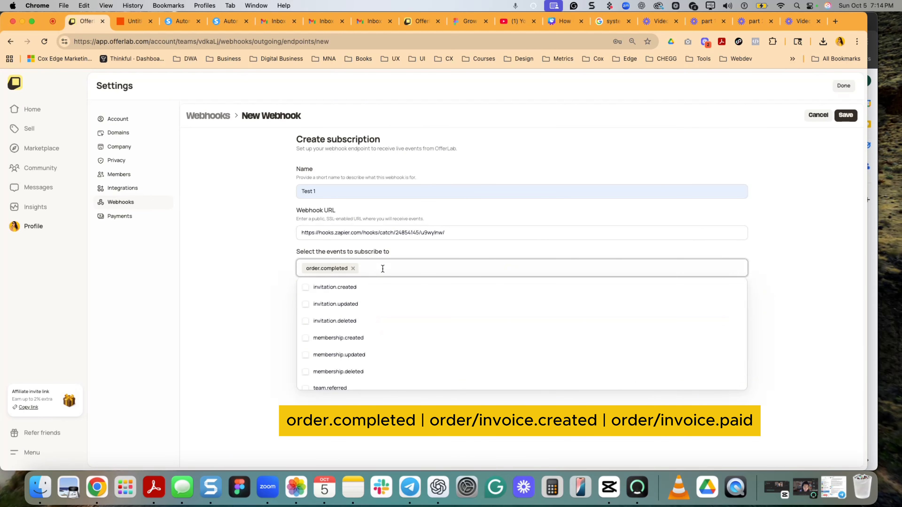
pyautogui.scroll(-5, 382, 342)
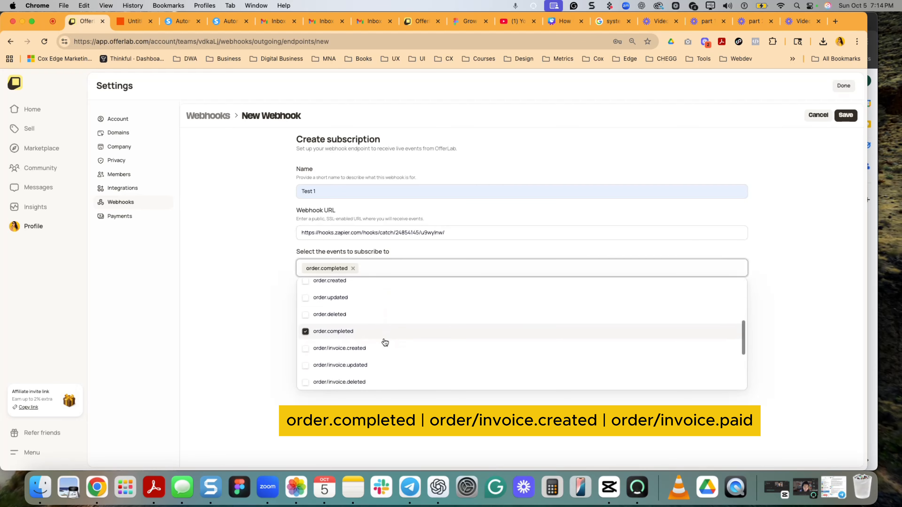
pyautogui.click(372, 348)
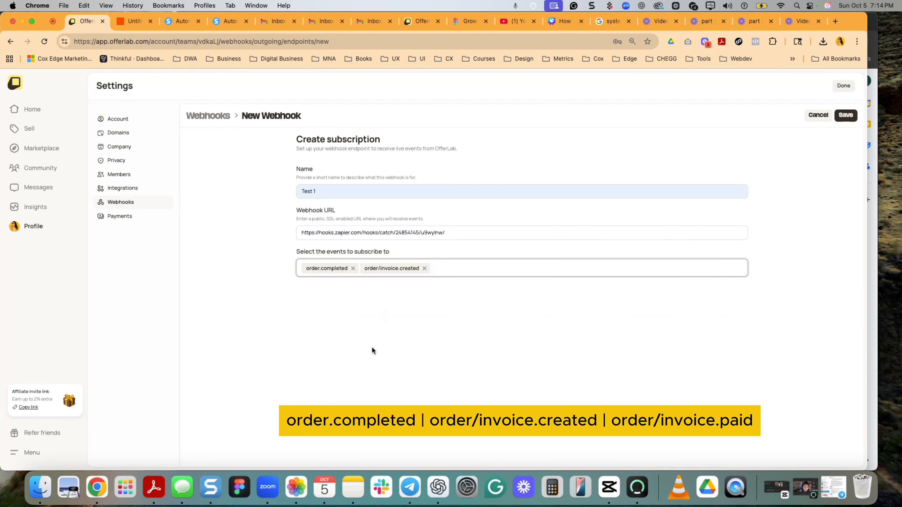
pyautogui.click(463, 270)
pyautogui.scroll(-3, 405, 357)
pyautogui.scroll(-3, 405, 355)
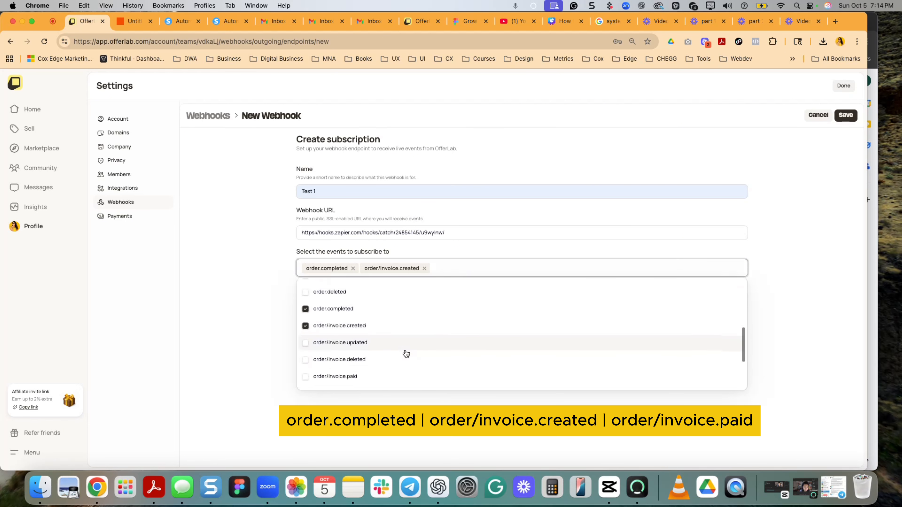
pyautogui.click(393, 358)
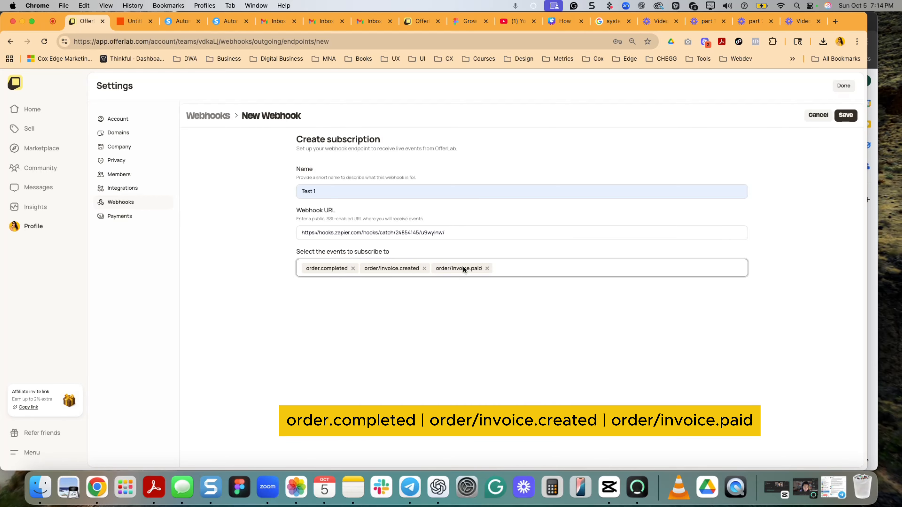
pyautogui.click(845, 115)
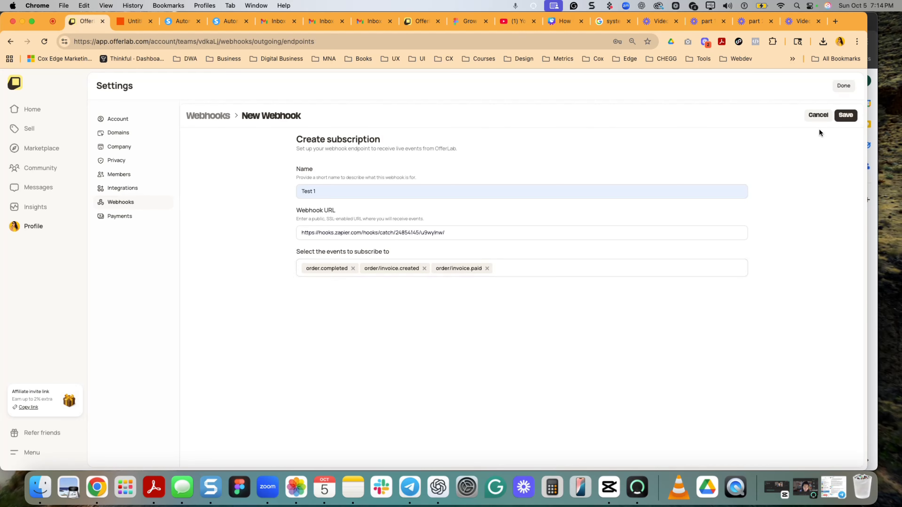
# - Check the subscribed Order and Order/Invoice events of the Test 1 webhook
pyautogui.scroll(-3, 716, 227)
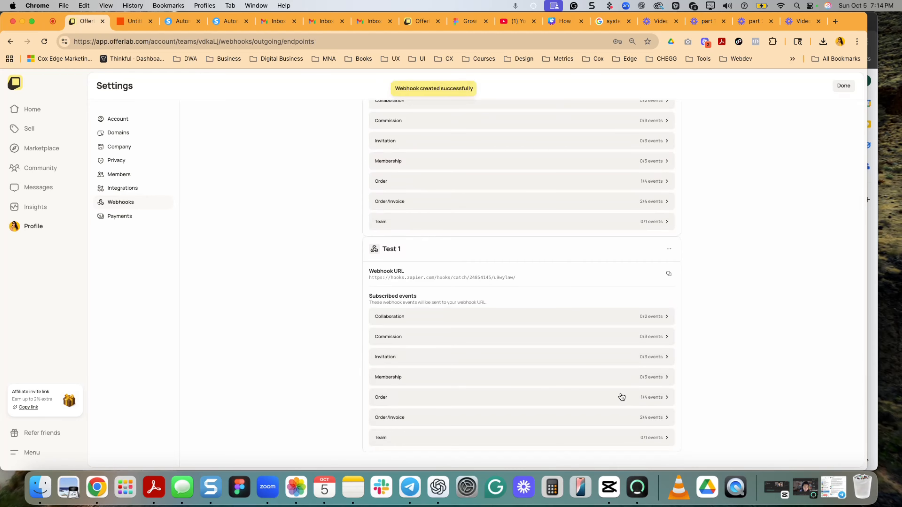
pyautogui.click(645, 401)
pyautogui.scroll(-2, 604, 397)
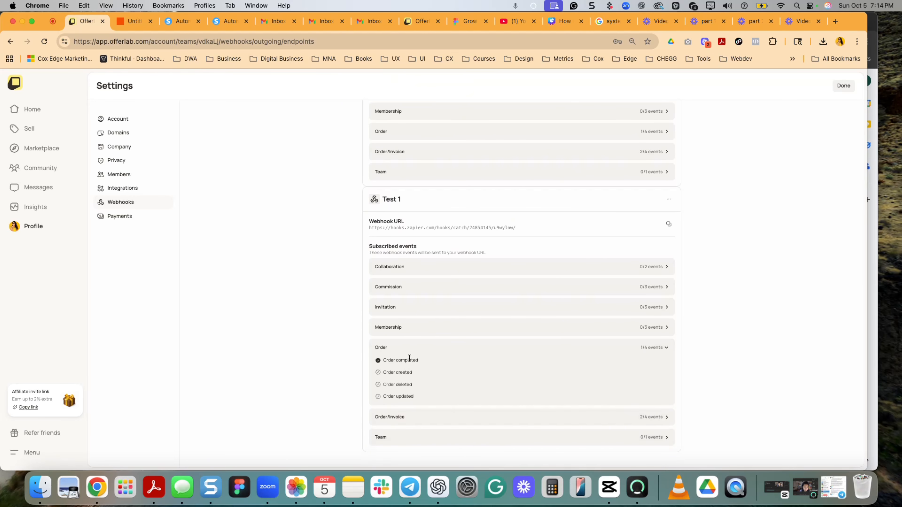
pyautogui.click(646, 422)
pyautogui.scroll(-2, 645, 425)
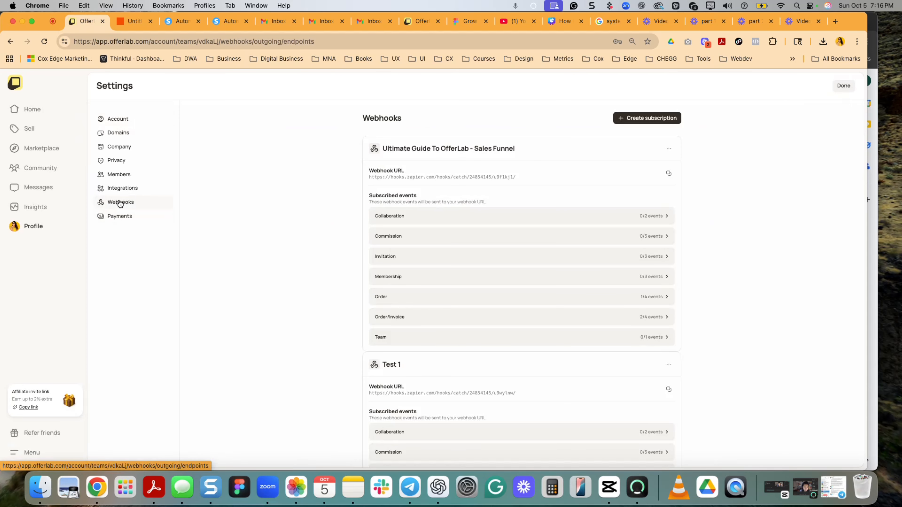
pyautogui.scroll(-3, 312, 261)
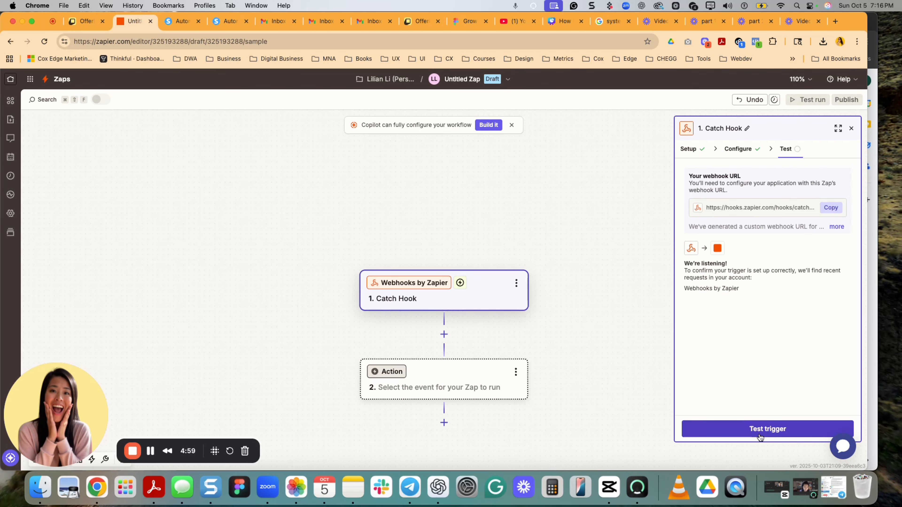
# - Switch to Zapier and test the Catch Hook trigger
pyautogui.click(759, 435)
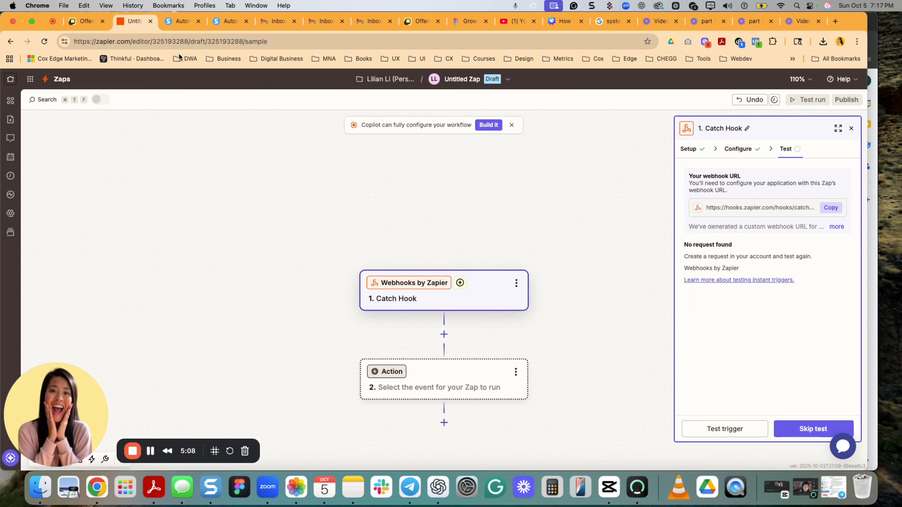
# - In OfferLab, review the Offerlab Beginner's Success Path funnel and view its published page
pyautogui.click(85, 21)
pyautogui.click(50, 131)
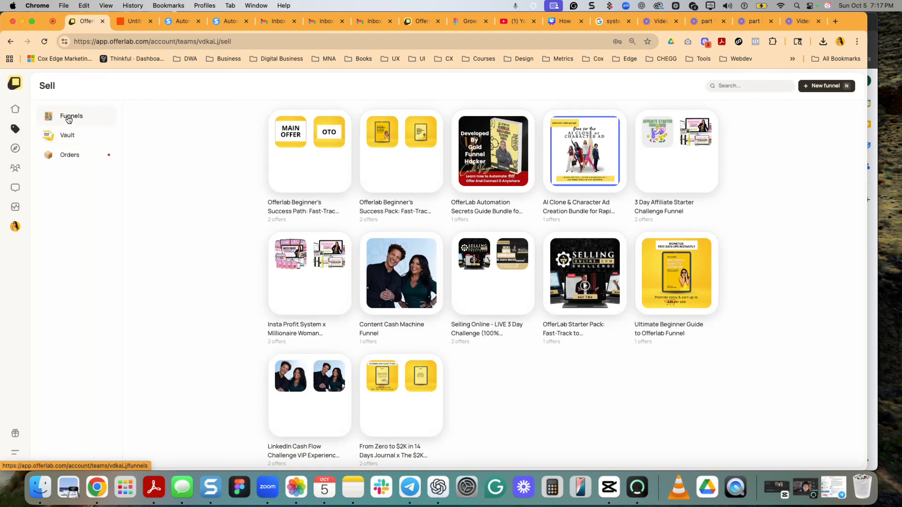
pyautogui.click(288, 173)
pyautogui.scroll(-2, 394, 205)
pyautogui.scroll(2, 394, 205)
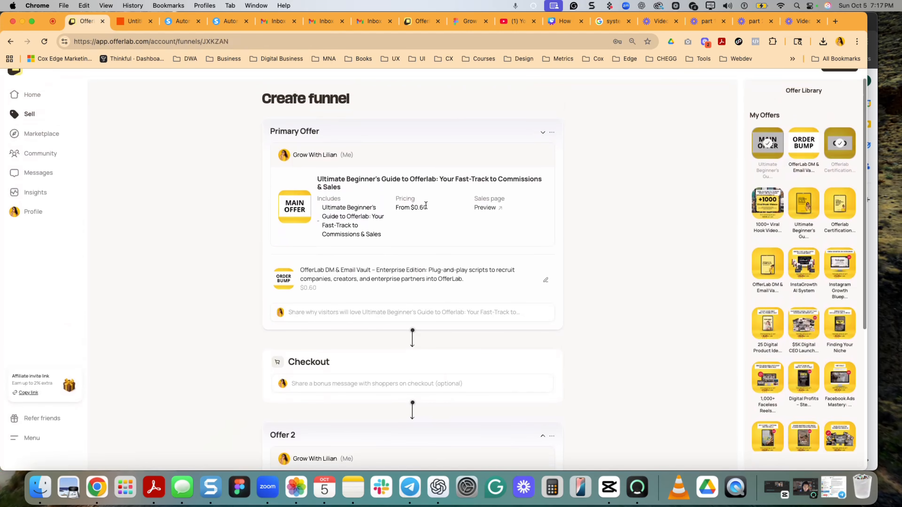
pyautogui.scroll(-6, 422, 210)
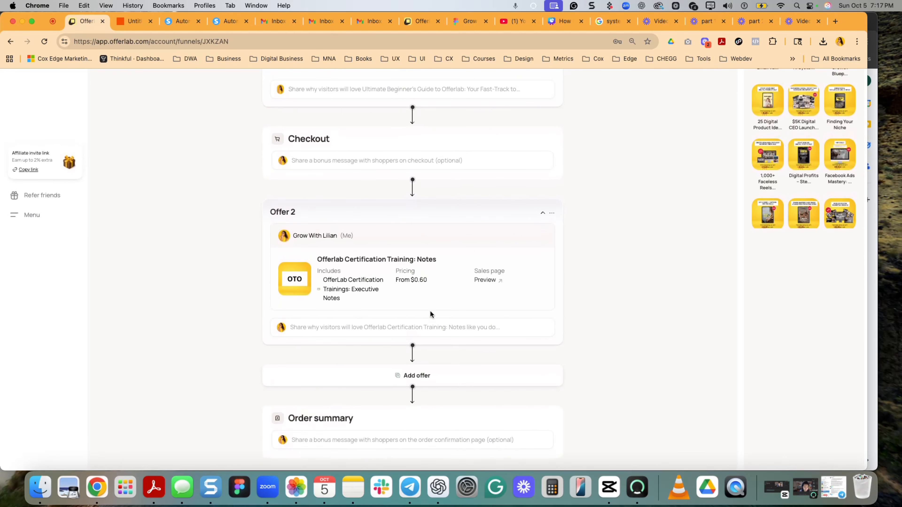
pyautogui.scroll(6, 426, 295)
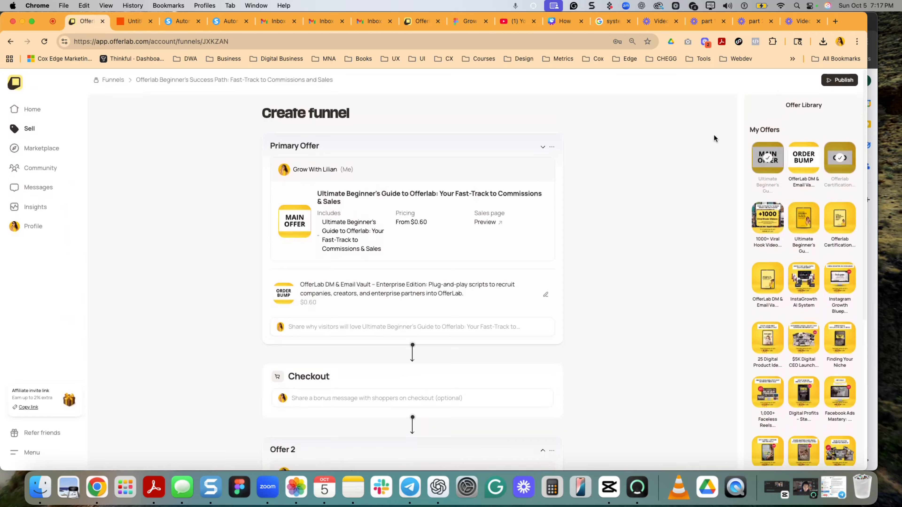
pyautogui.click(841, 80)
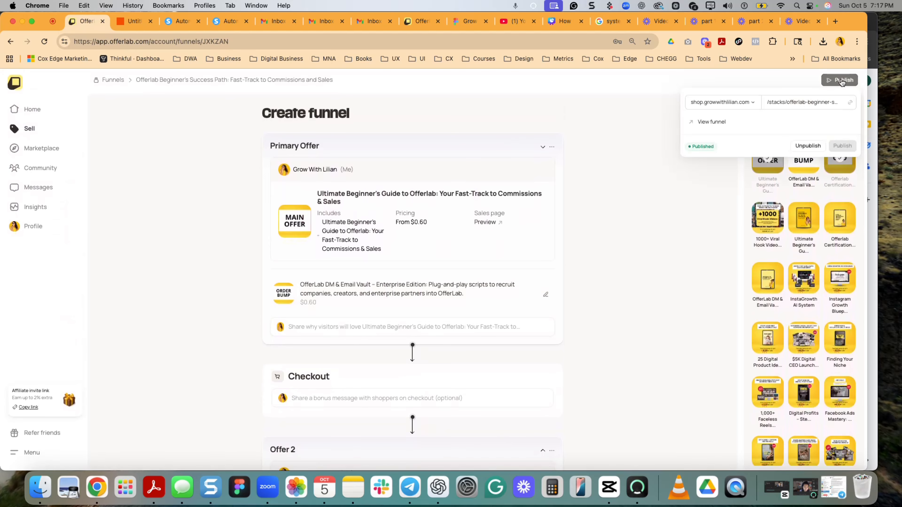
pyautogui.click(709, 122)
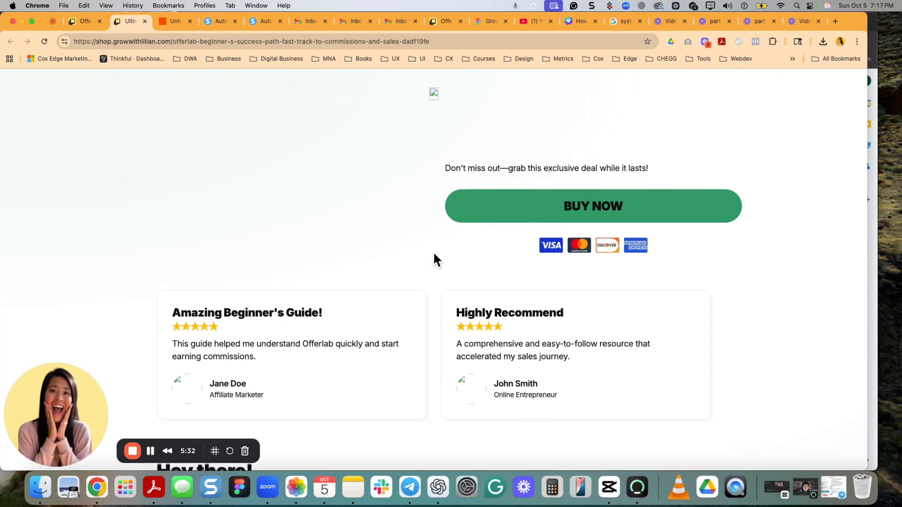
# - Buy the Ultimate Beginner's Guide to Offerlab from its sales page, adding the OfferLab DM & Email Vault order bump at checkout
pyautogui.scroll(-4, 433, 253)
pyautogui.scroll(4, 434, 253)
pyautogui.scroll(-1, 434, 253)
pyautogui.scroll(-8, 430, 252)
pyautogui.scroll(9, 430, 252)
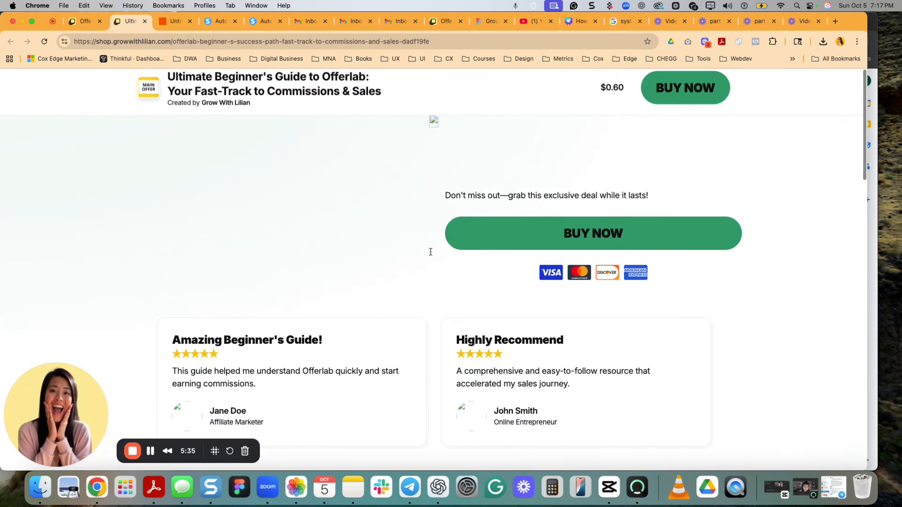
pyautogui.scroll(-1, 430, 252)
pyautogui.click(563, 208)
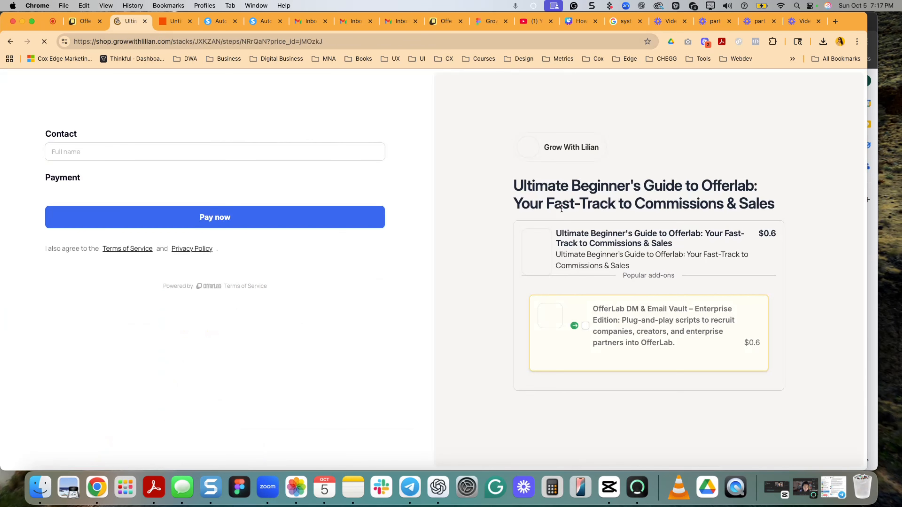
pyautogui.click(585, 327)
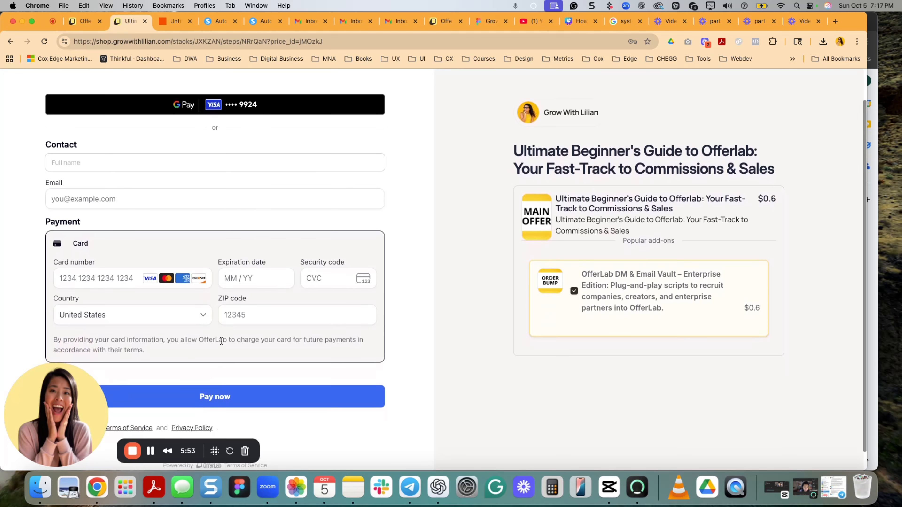
pyautogui.click(307, 390)
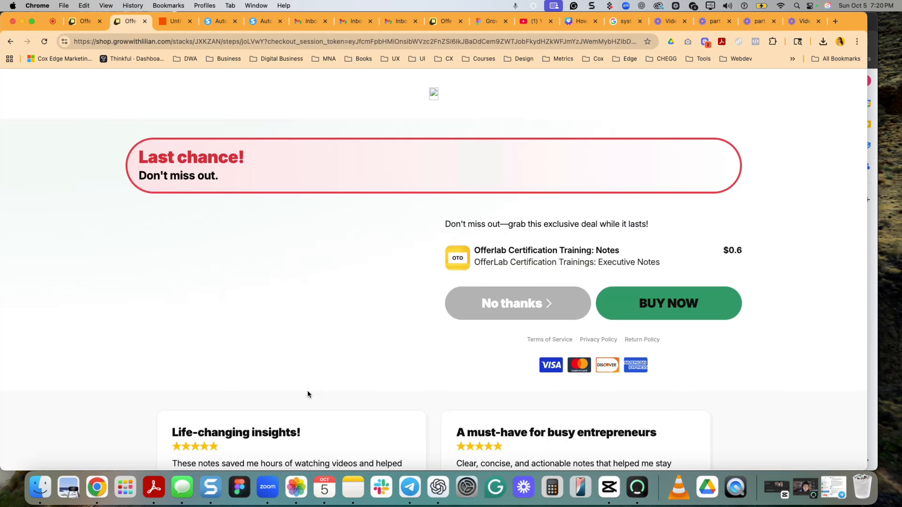
# - Accept the follow-up offer by buying Offerlab Certification Training: Notes
pyautogui.scroll(-1, 352, 240)
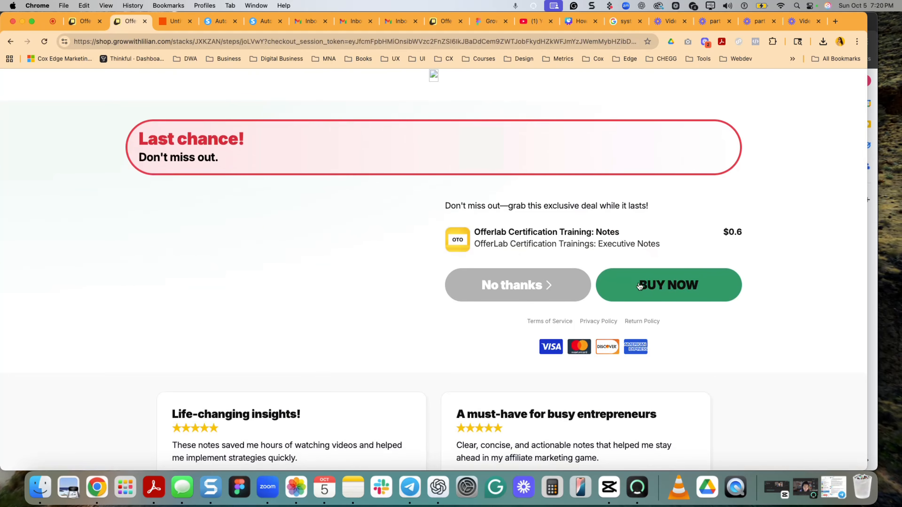
pyautogui.scroll(-10, 377, 252)
pyautogui.scroll(10, 376, 252)
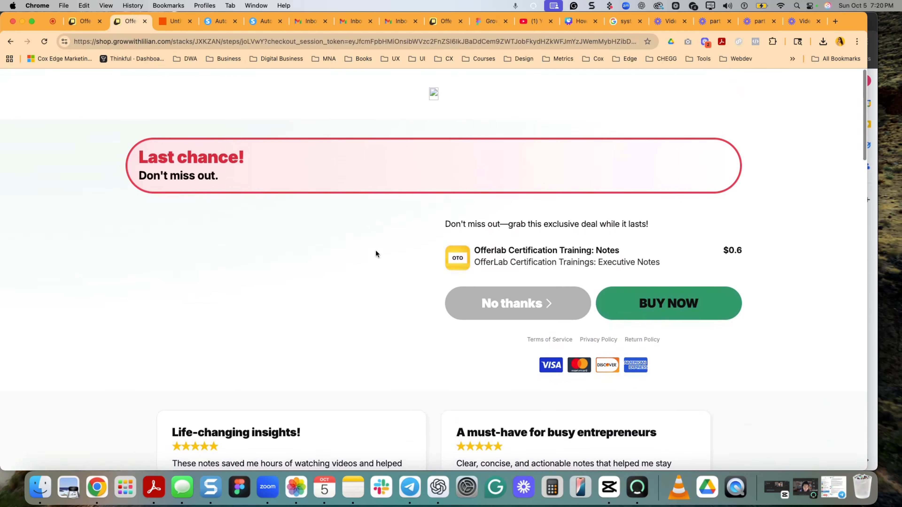
pyautogui.click(635, 304)
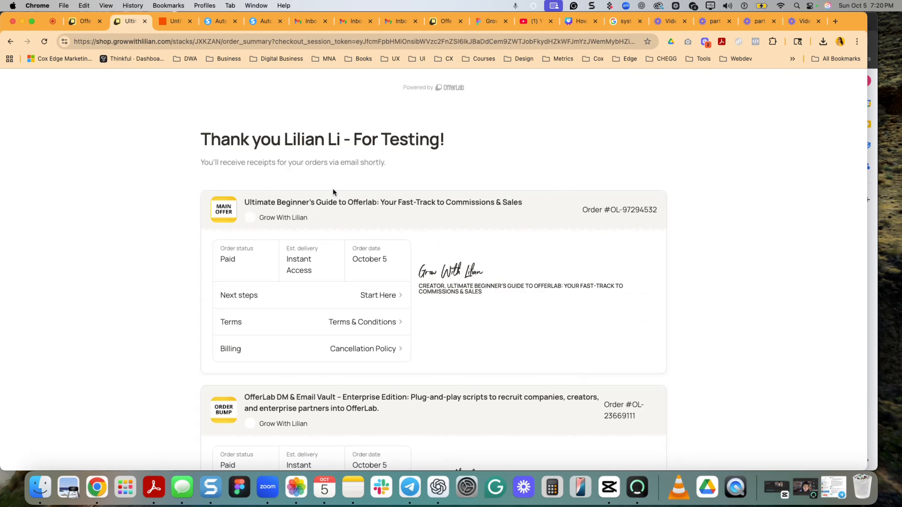
# - Review the order summary for the main offer, the order bump and the follow-up offer
pyautogui.scroll(-1, 332, 195)
pyautogui.scroll(-5, 240, 248)
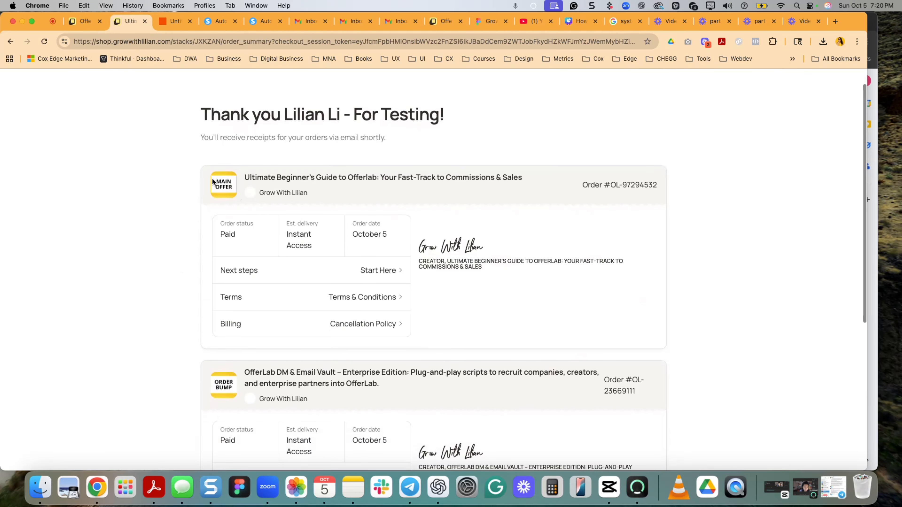
pyautogui.scroll(-3, 238, 306)
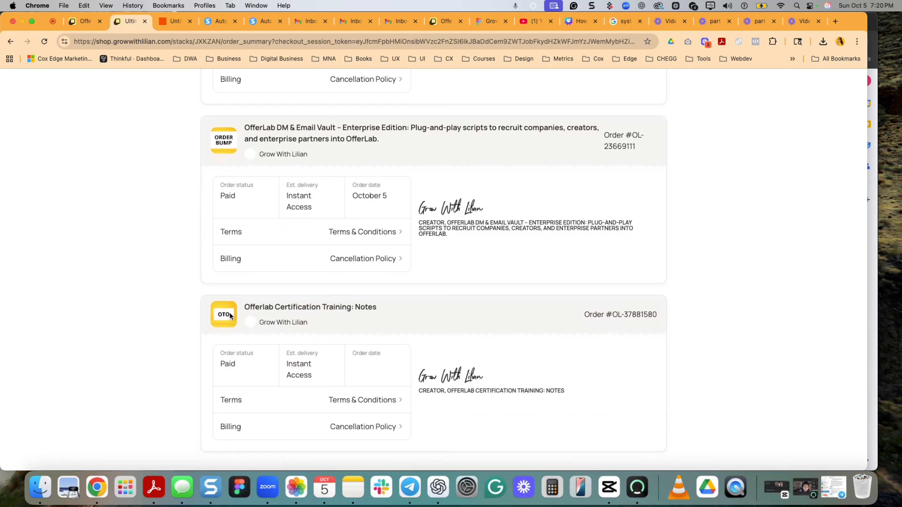
pyautogui.scroll(8, 226, 319)
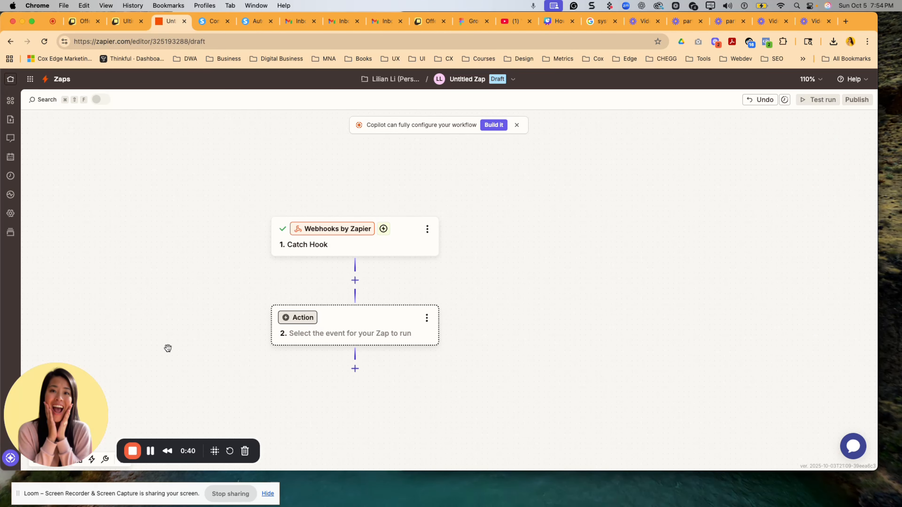
# - Examine the Catch Hook's test records, comparing the Data Offer Name in request A, request B and request C
pyautogui.click(345, 252)
pyautogui.click(798, 160)
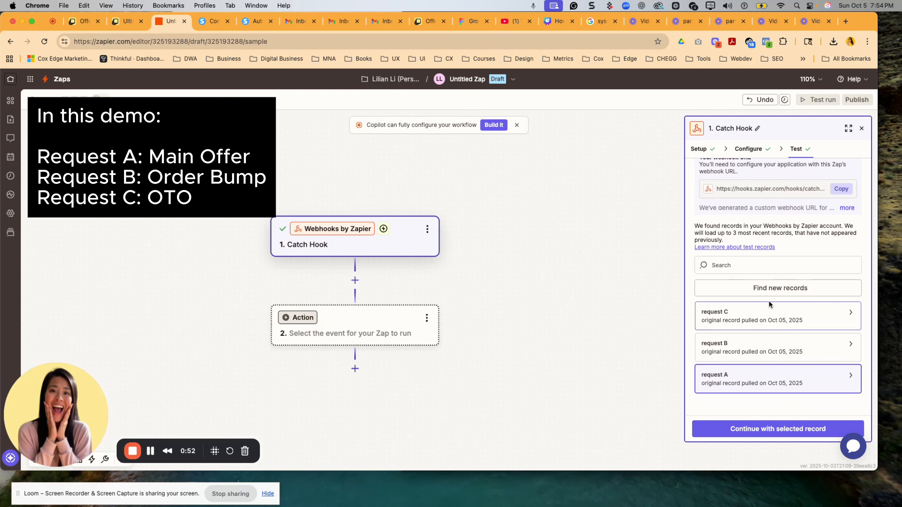
pyautogui.moveTo(748, 388)
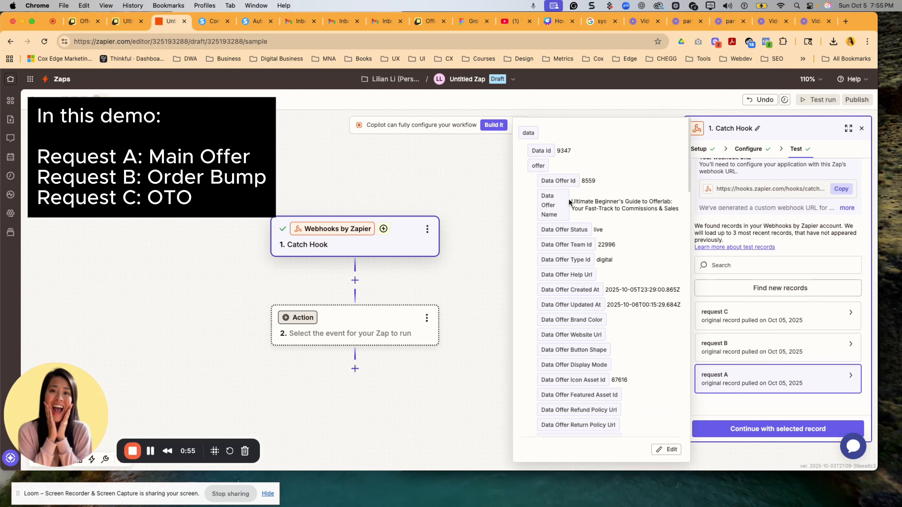
pyautogui.moveTo(569, 202); pyautogui.dragTo(682, 212)
pyautogui.moveTo(780, 349)
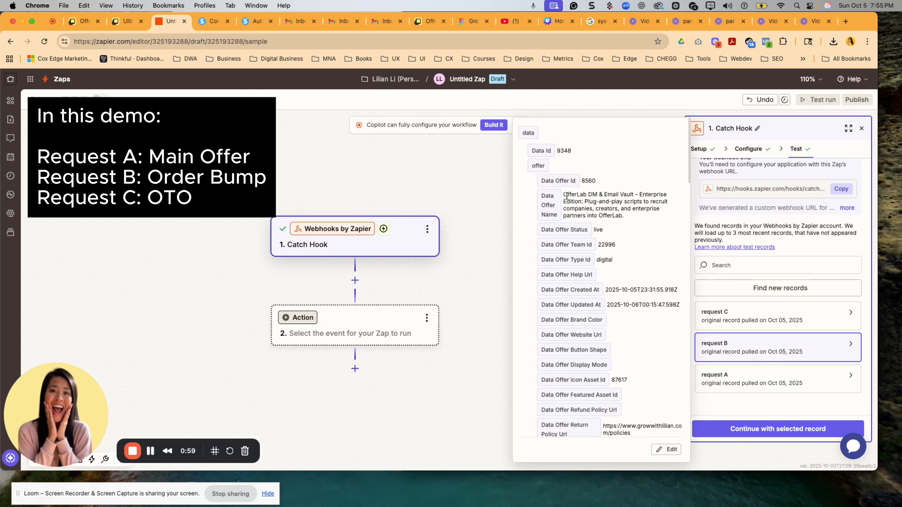
pyautogui.moveTo(567, 197); pyautogui.dragTo(634, 220)
pyautogui.moveTo(737, 322)
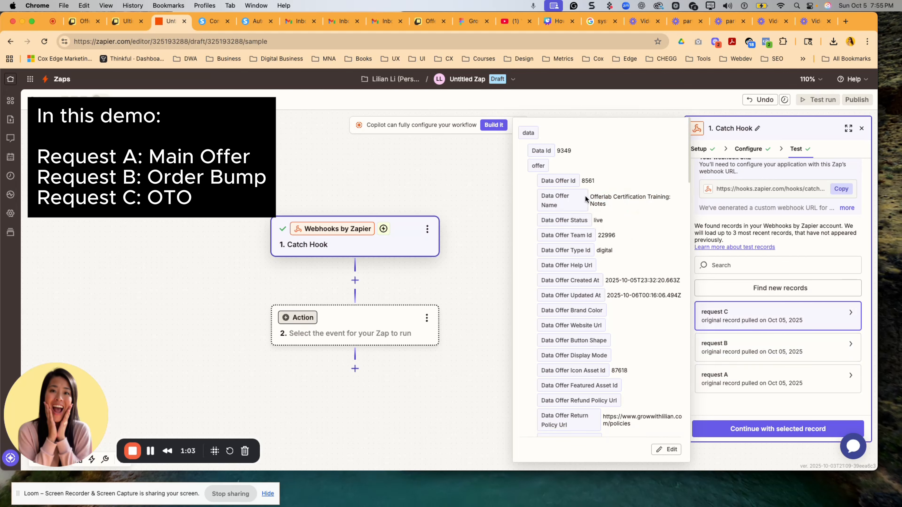
pyautogui.moveTo(590, 194); pyautogui.dragTo(609, 201)
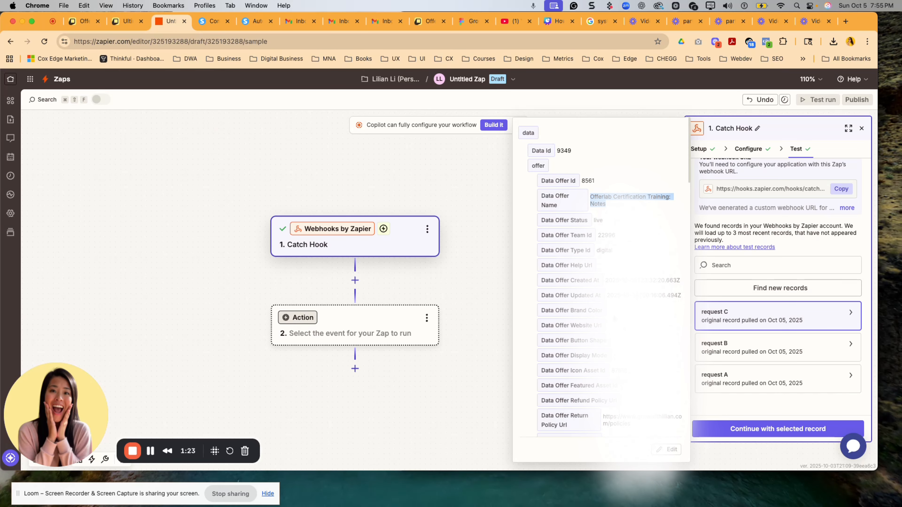
pyautogui.scroll(-5, 604, 277)
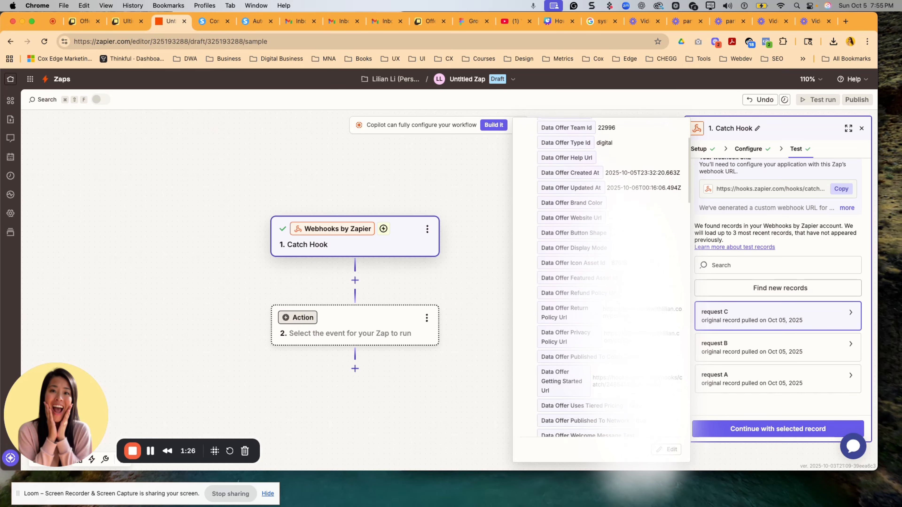
pyautogui.scroll(5, 601, 277)
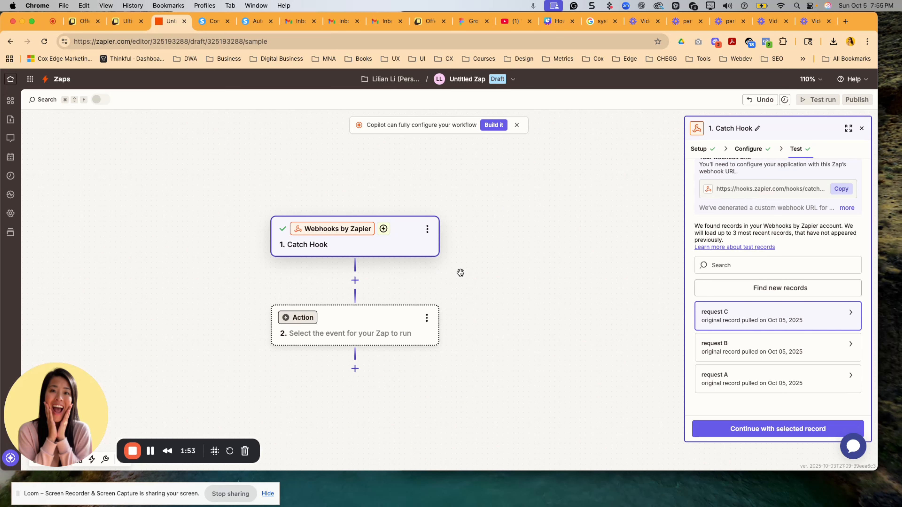
# - Set the Zap's action to systeme.io with the event Create or Update a Contact, Including Adding Tags
pyautogui.click(347, 322)
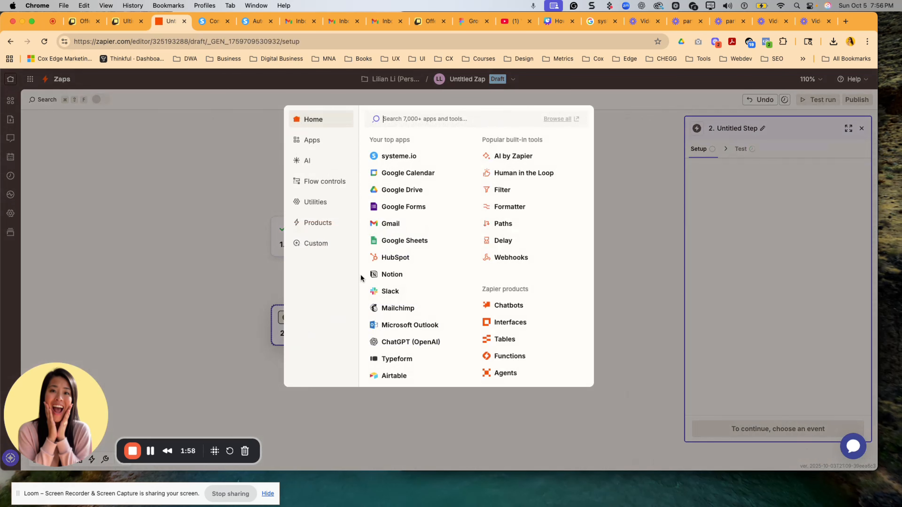
pyautogui.click(394, 156)
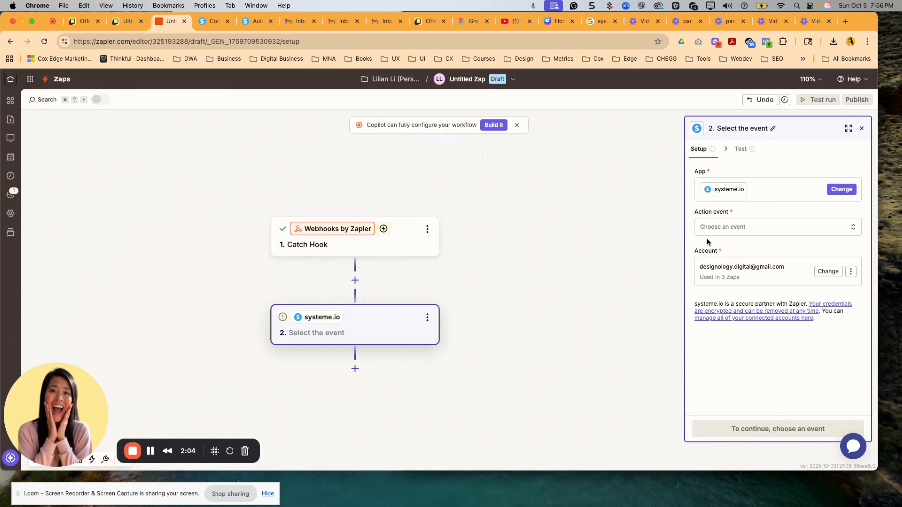
pyautogui.click(733, 230)
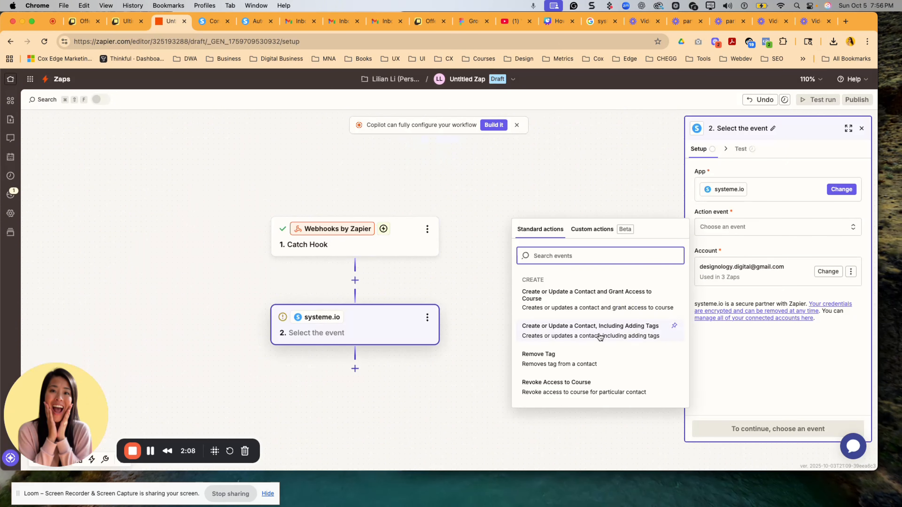
pyautogui.click(617, 337)
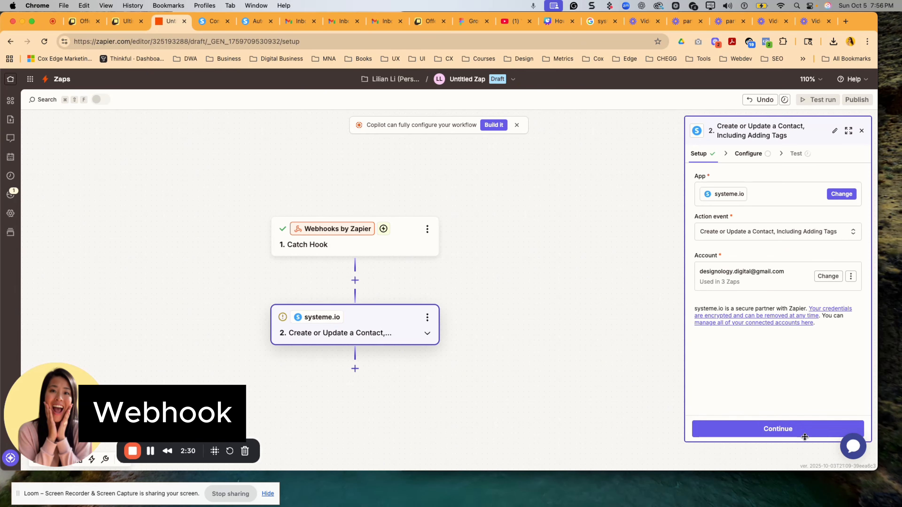
pyautogui.click(804, 432)
pyautogui.click(737, 192)
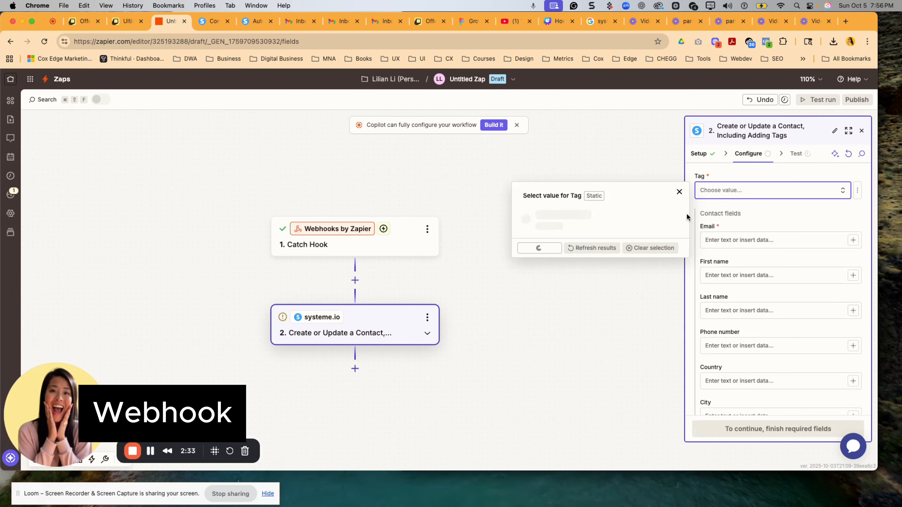
pyautogui.scroll(-5, 585, 299)
pyautogui.scroll(3, 584, 298)
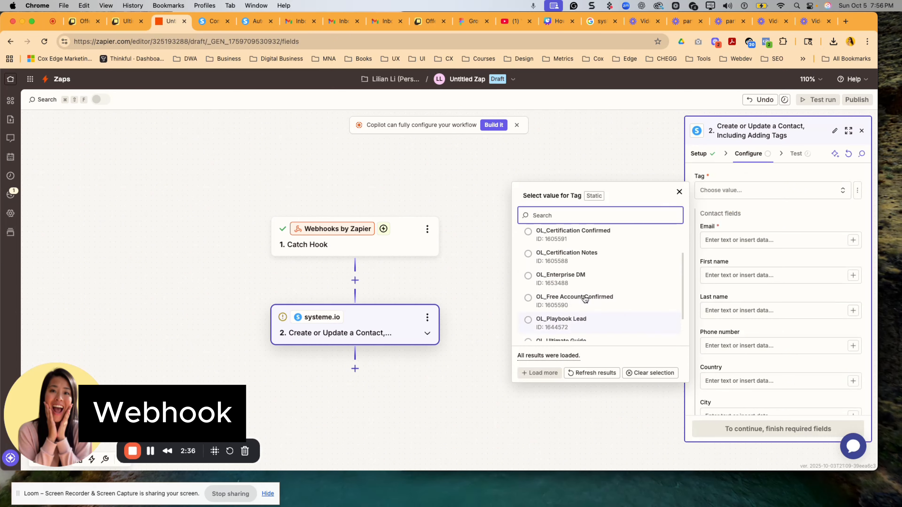
pyautogui.click(680, 193)
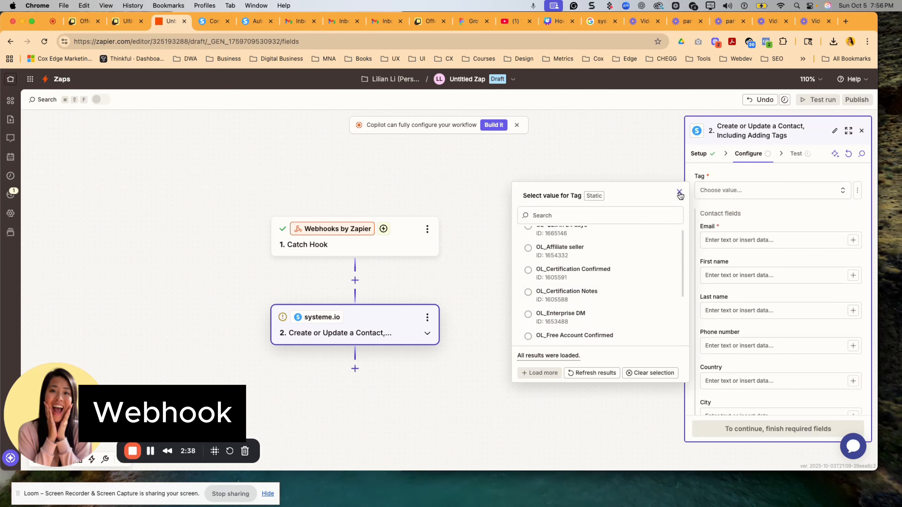
# - Select request A as the Catch Hook's test record and check its Data Offer Name
pyautogui.click(350, 233)
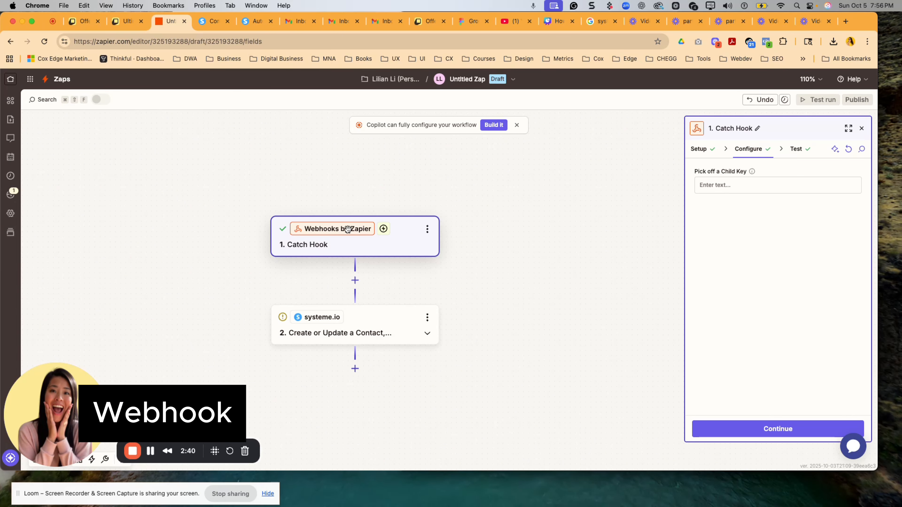
pyautogui.click(796, 149)
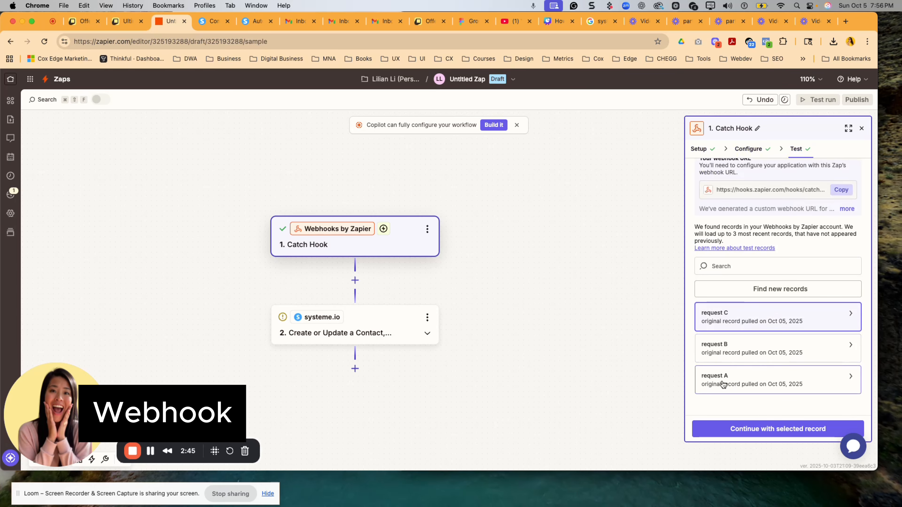
pyautogui.click(724, 382)
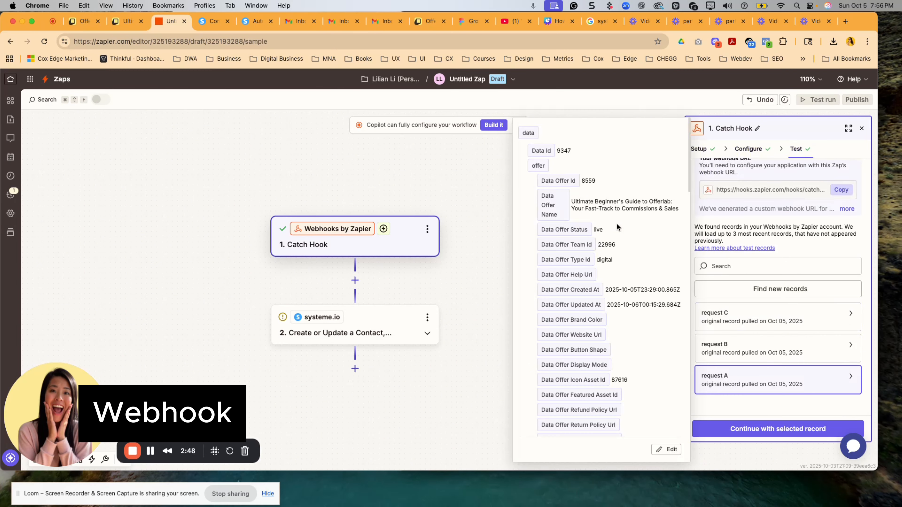
pyautogui.moveTo(570, 201); pyautogui.dragTo(686, 210)
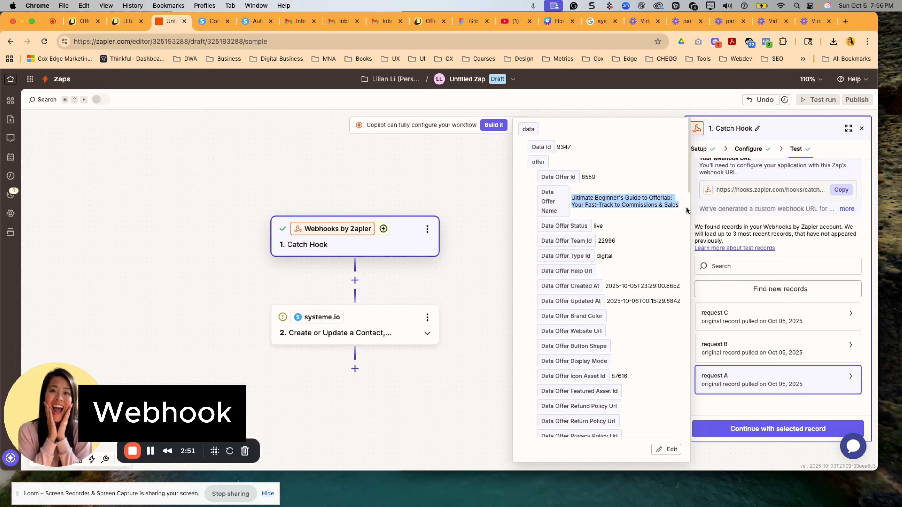
# - Set the systeme.io action's Tag to OL_Ultimate Guide
pyautogui.click(383, 317)
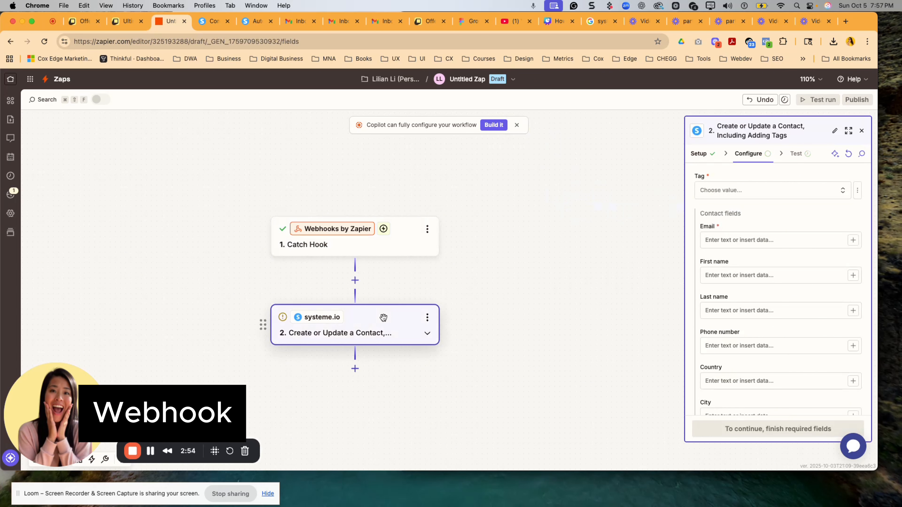
pyautogui.click(755, 195)
pyautogui.scroll(-3, 605, 270)
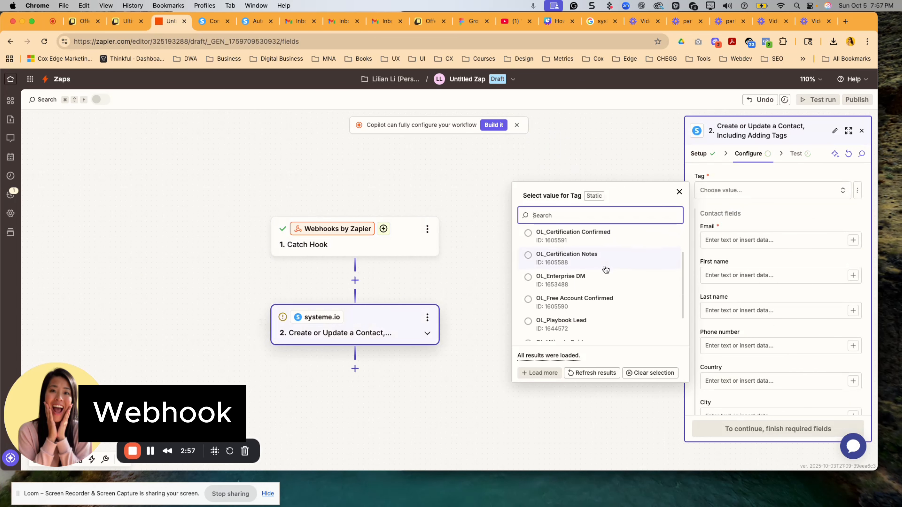
pyautogui.scroll(-2, 606, 270)
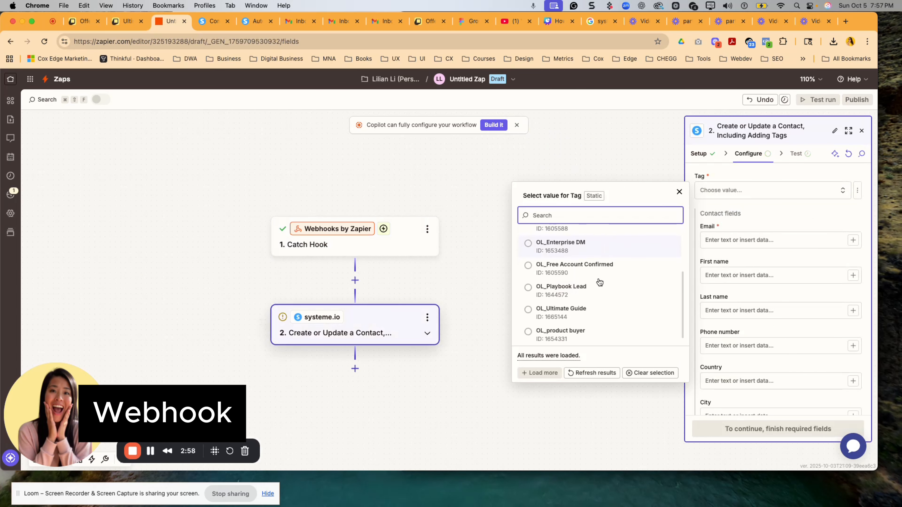
pyautogui.click(588, 310)
# - Map the systeme.io contact's Email field to Data Customer Email from the Catch Hook
pyautogui.click(836, 242)
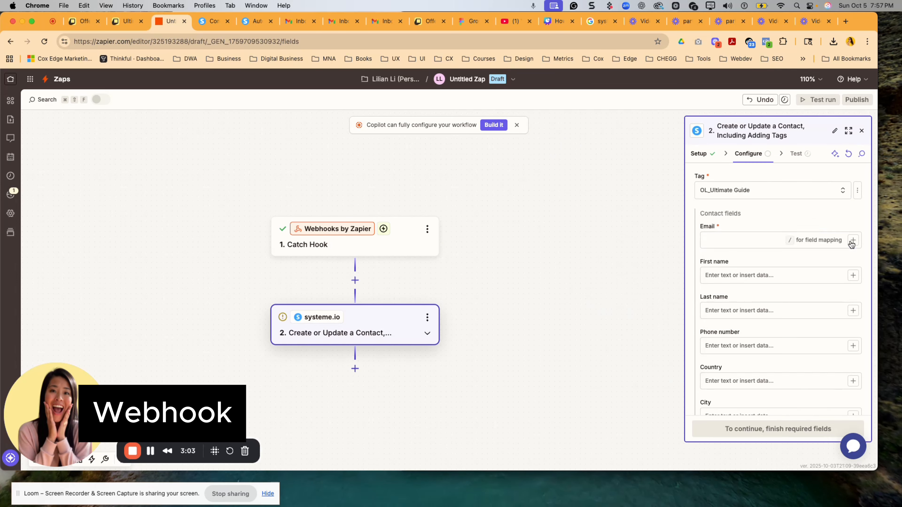
pyautogui.scroll(-5, 577, 322)
pyautogui.scroll(-10, 578, 323)
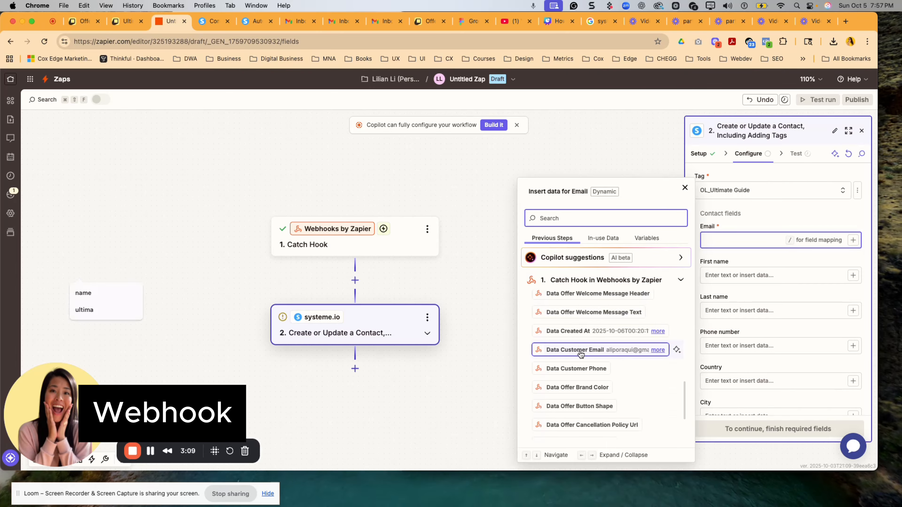
pyautogui.click(582, 350)
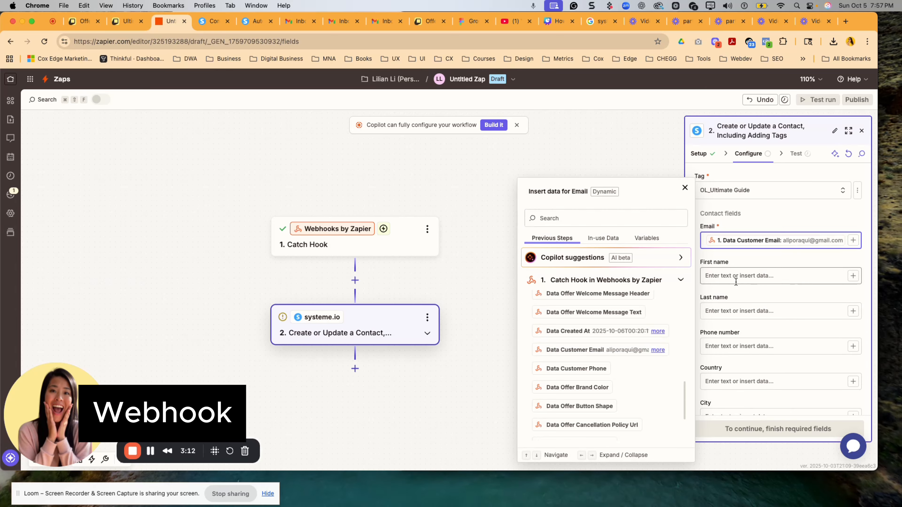
pyautogui.scroll(-5, 749, 284)
pyautogui.scroll(-5, 760, 311)
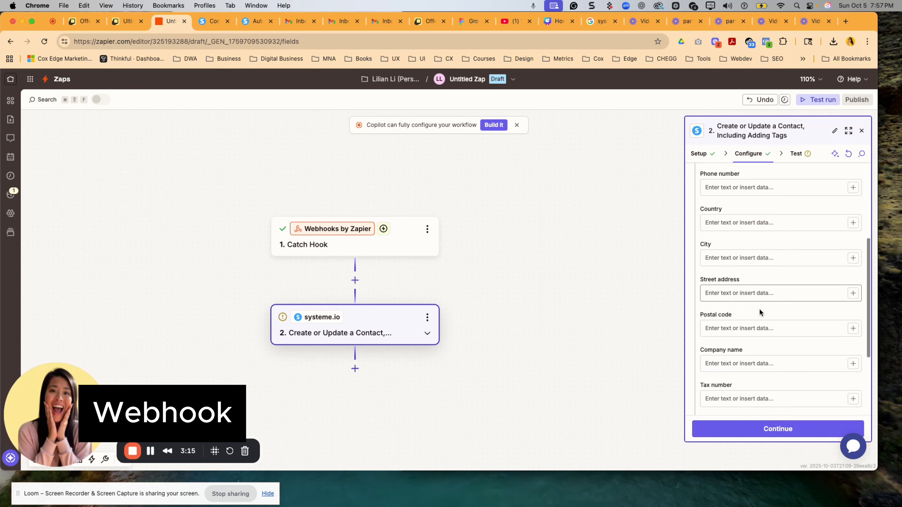
# - Test the systeme.io action by sending the mapped contact and tag
pyautogui.click(776, 434)
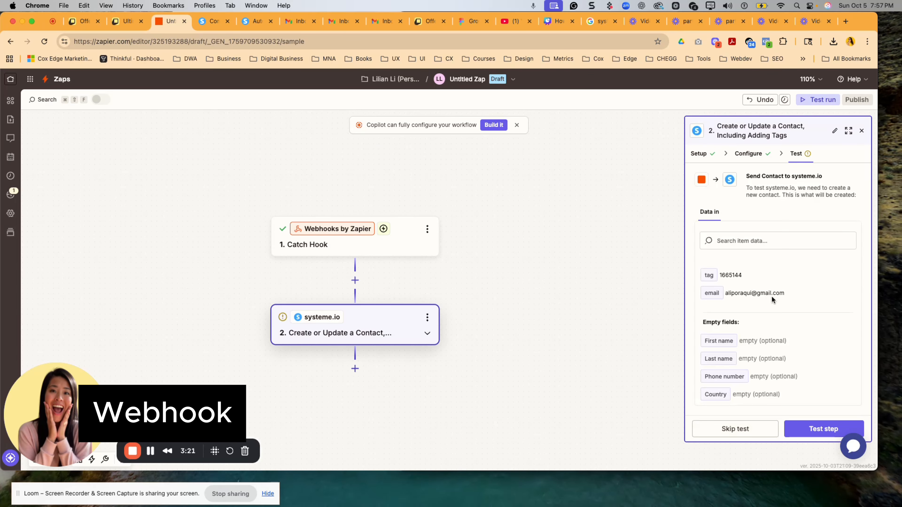
pyautogui.scroll(-3, 771, 296)
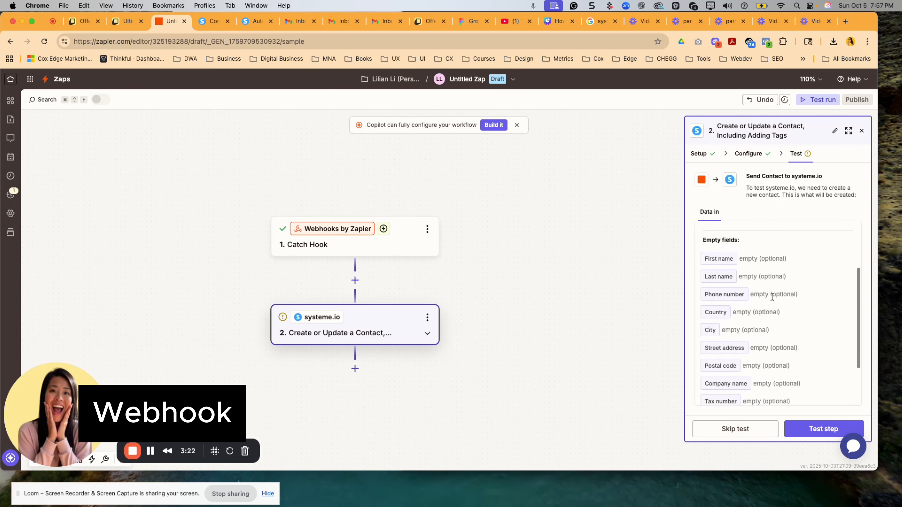
pyautogui.click(806, 430)
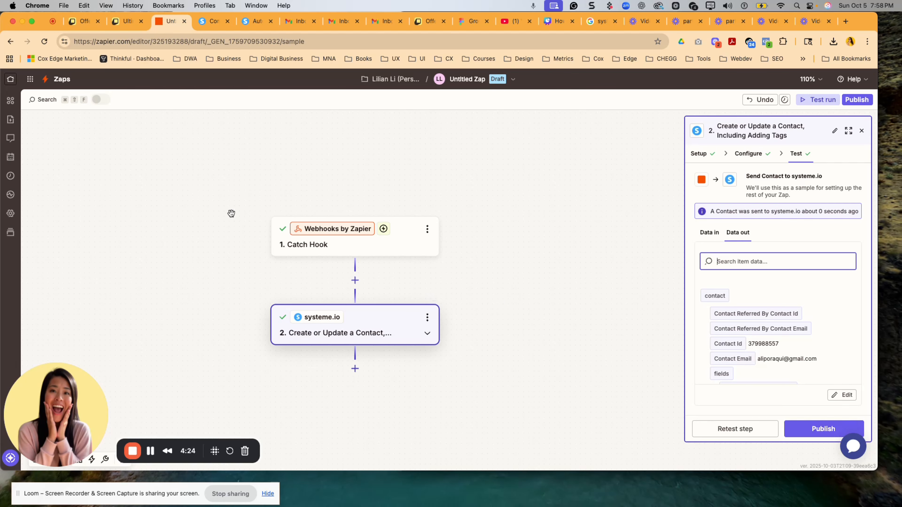
# - Publish the Zap and go back to the Zapier home page
pyautogui.click(807, 427)
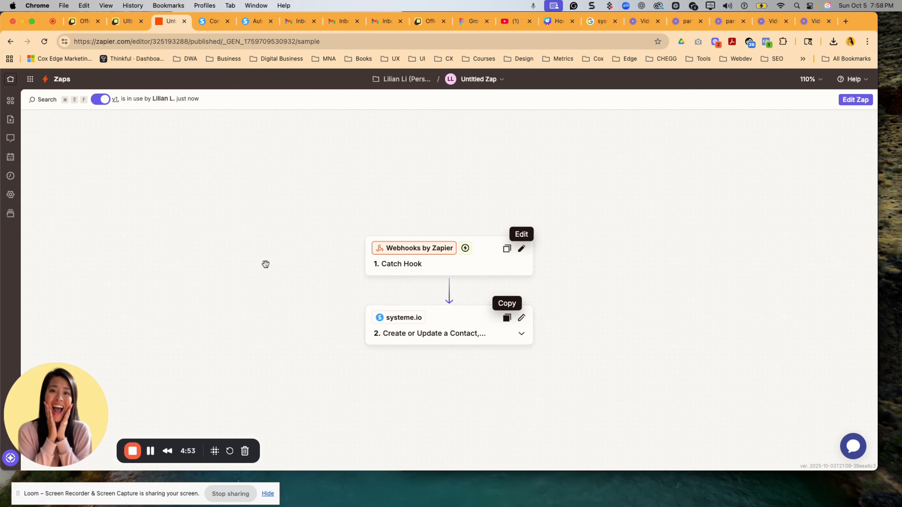
pyautogui.click(11, 83)
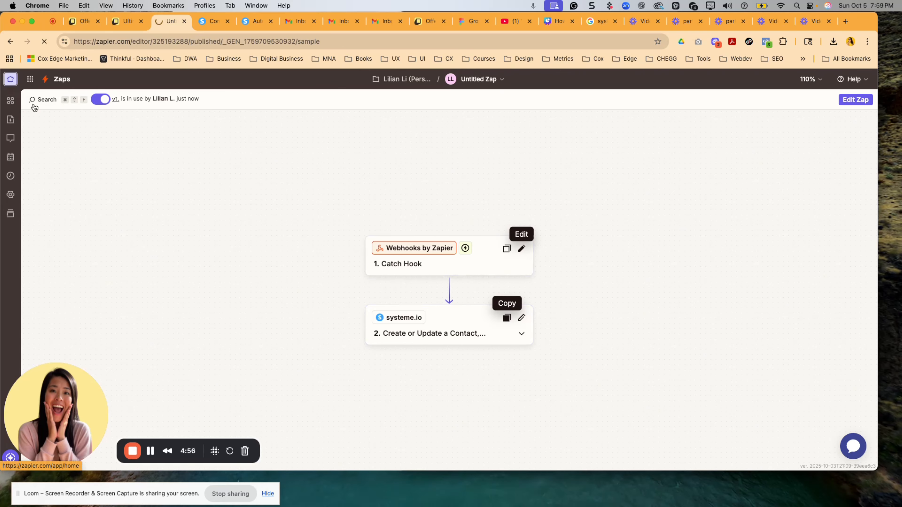
pyautogui.scroll(-5, 363, 317)
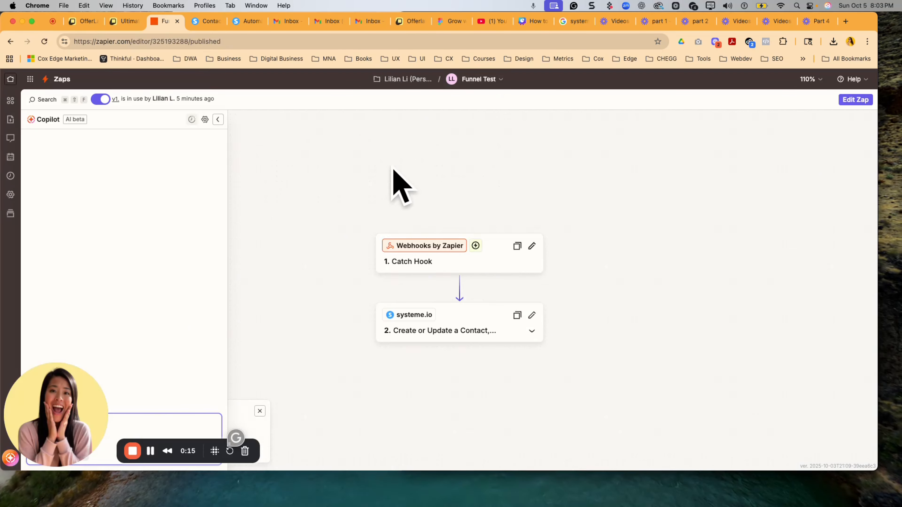
# - Reopen the Funnel Test Zap for editing and insert a Filter step between the Catch Hook and the systeme.io action
pyautogui.click(850, 104)
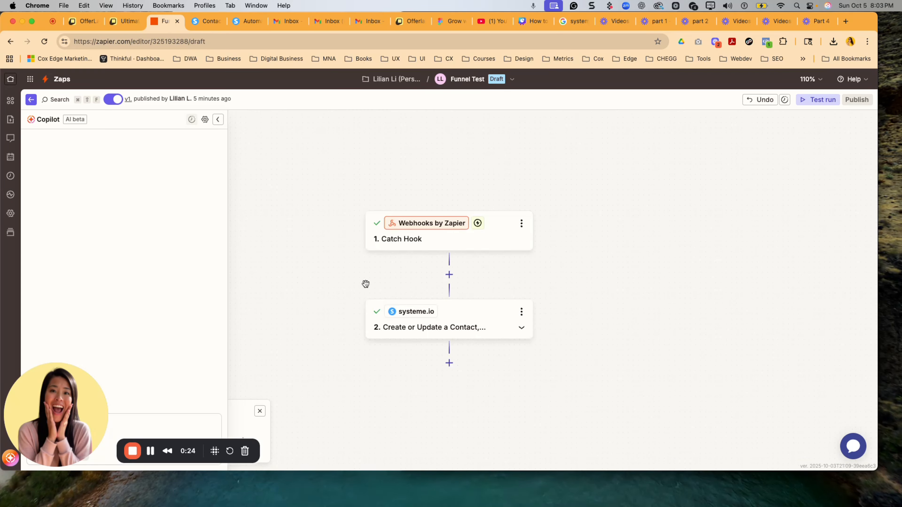
pyautogui.click(449, 275)
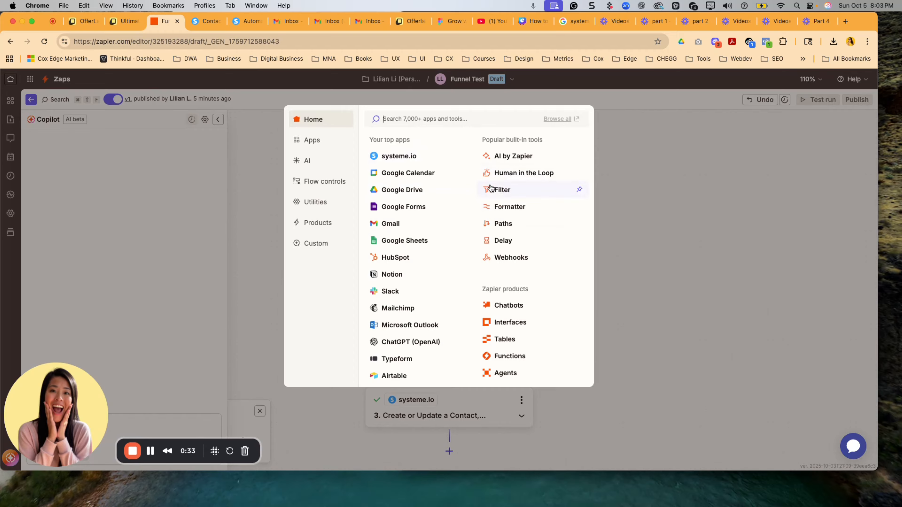
pyautogui.click(508, 190)
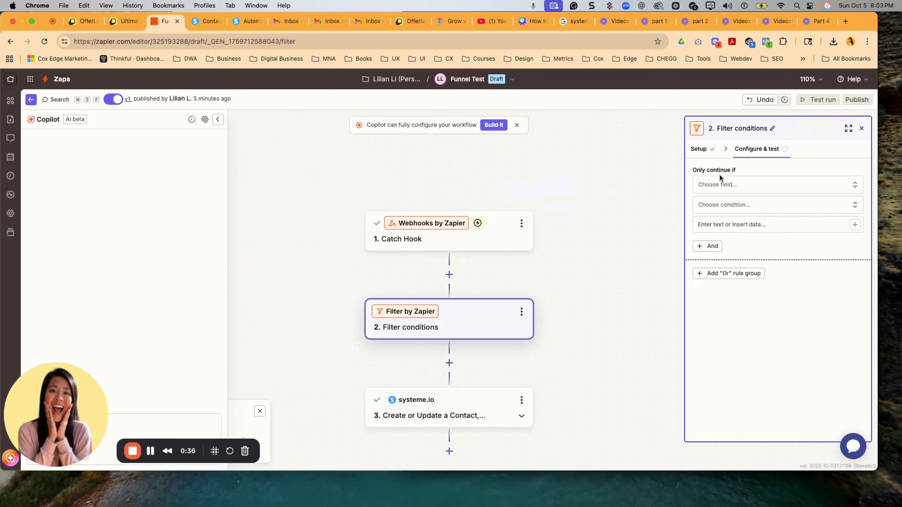
# - Set the filter rule to continue only if the Catch Hook's Data Offer Name uses the (Text) Contains condition
pyautogui.click(719, 188)
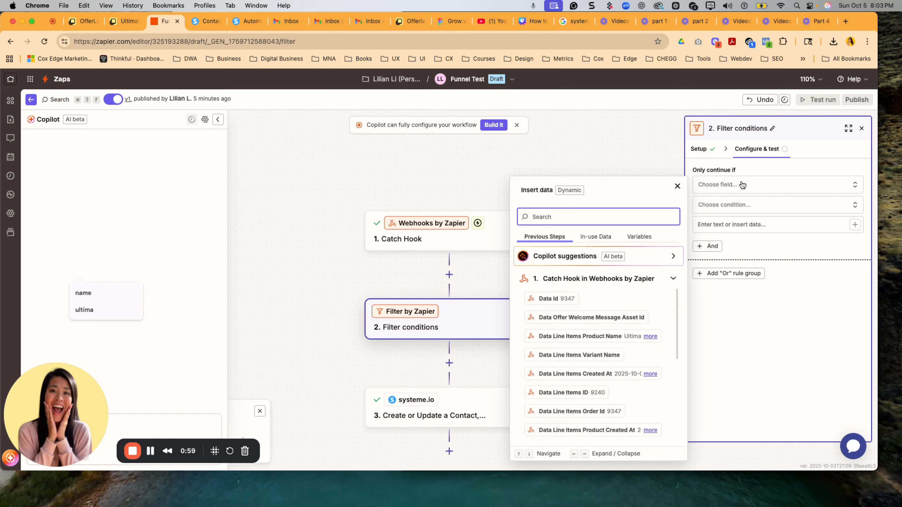
pyautogui.scroll(-2, 606, 341)
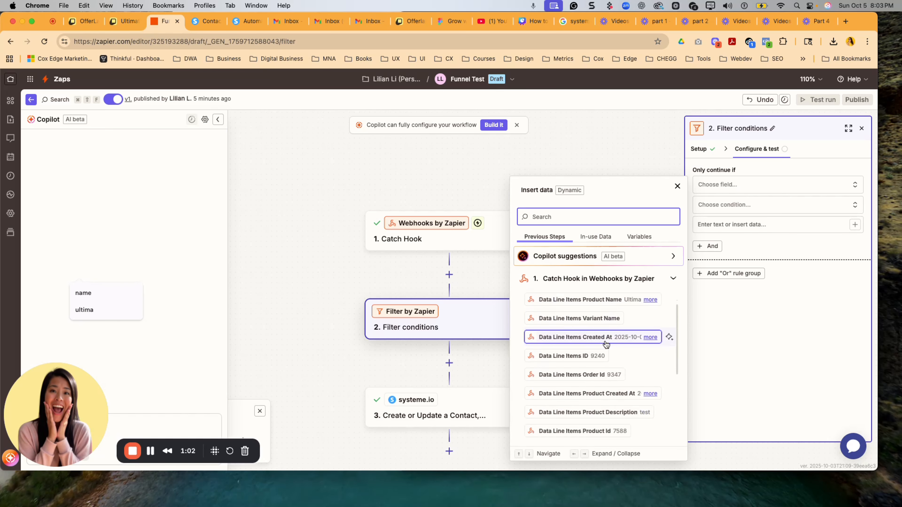
pyautogui.scroll(1, 607, 344)
pyautogui.scroll(-8, 607, 344)
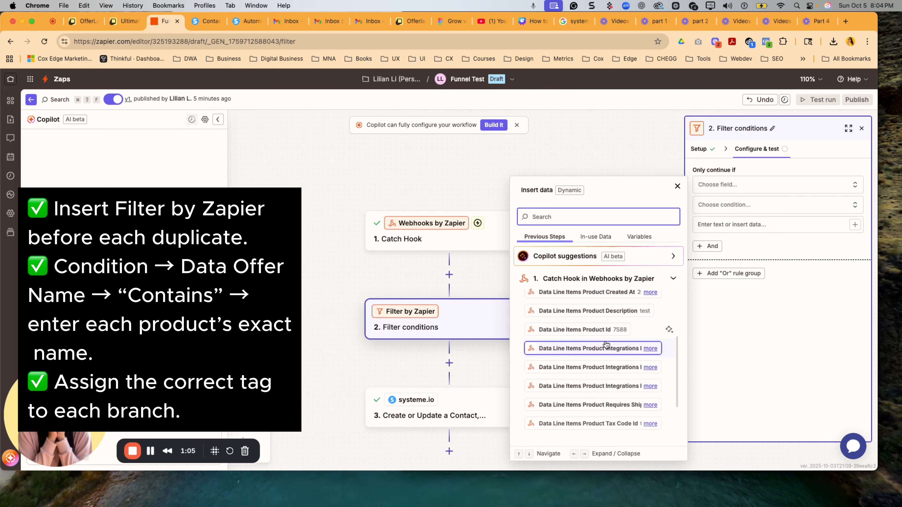
pyautogui.scroll(-6, 606, 344)
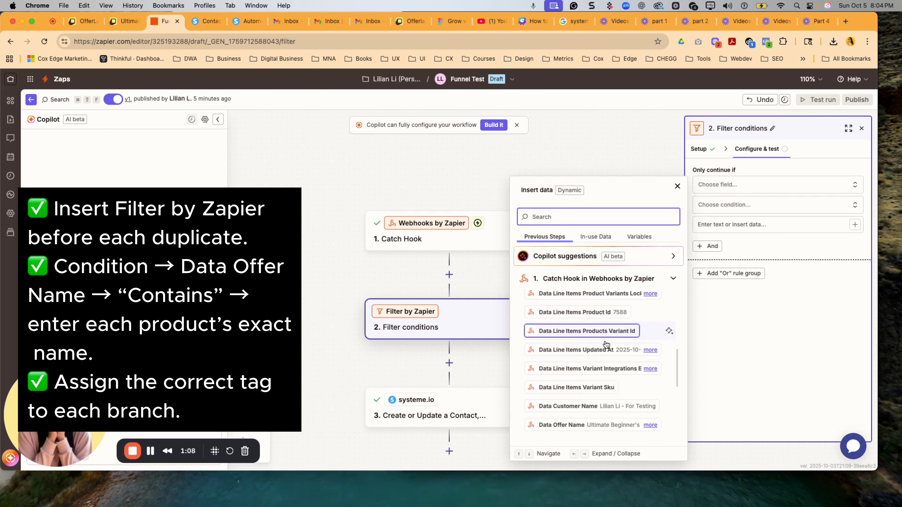
pyautogui.click(556, 388)
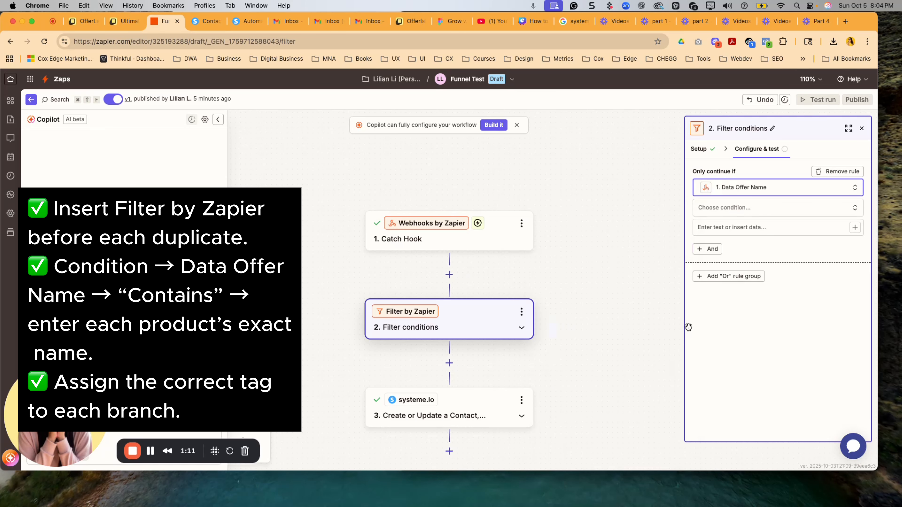
pyautogui.click(762, 208)
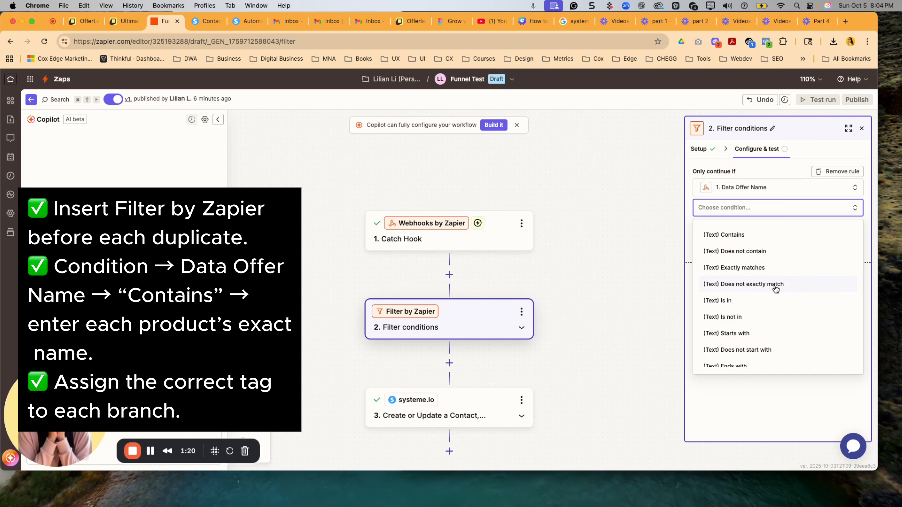
pyautogui.scroll(-1, 775, 289)
pyautogui.scroll(1, 775, 289)
pyautogui.click(738, 233)
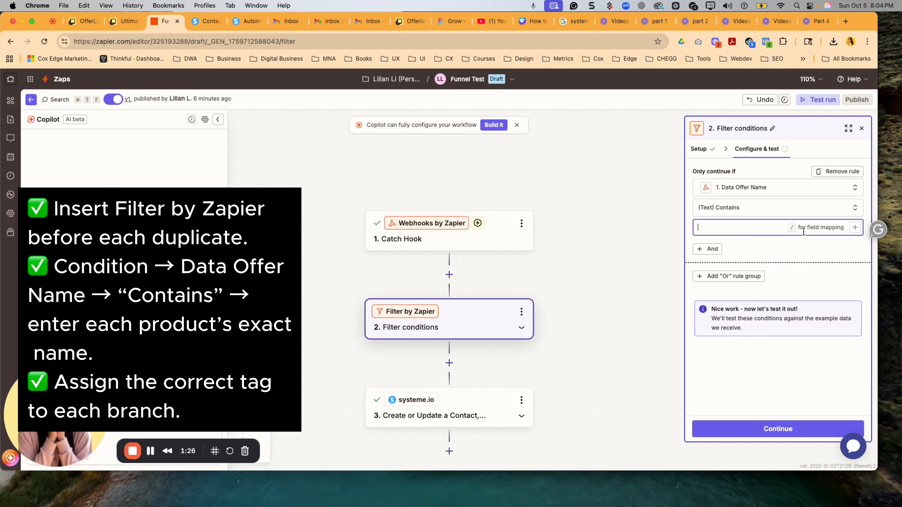
# - Copy the main offer title "Ultimate Beginner's Guide to Offerlab: Your Fast-Track to Commissions & Sales" from the order summary into the filter value and test the filter
pyautogui.click(116, 22)
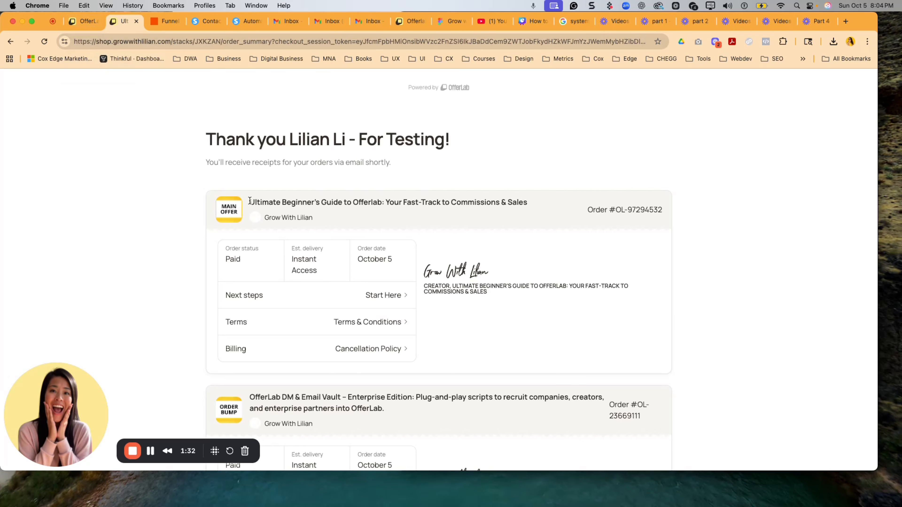
pyautogui.moveTo(250, 201); pyautogui.dragTo(502, 201)
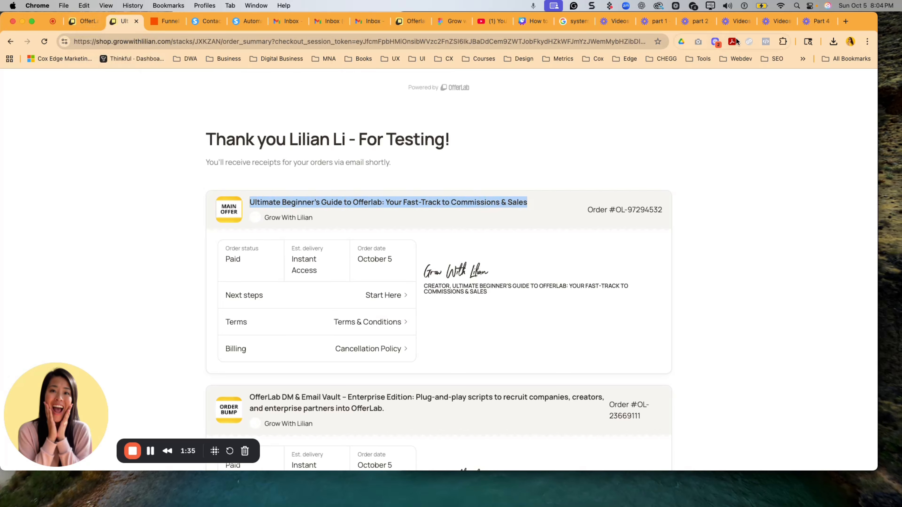
pyautogui.click(164, 21)
pyautogui.write("Ultimate Beginner's Guide to Offerlab: Your Fast-Track to Commissions & Sales")
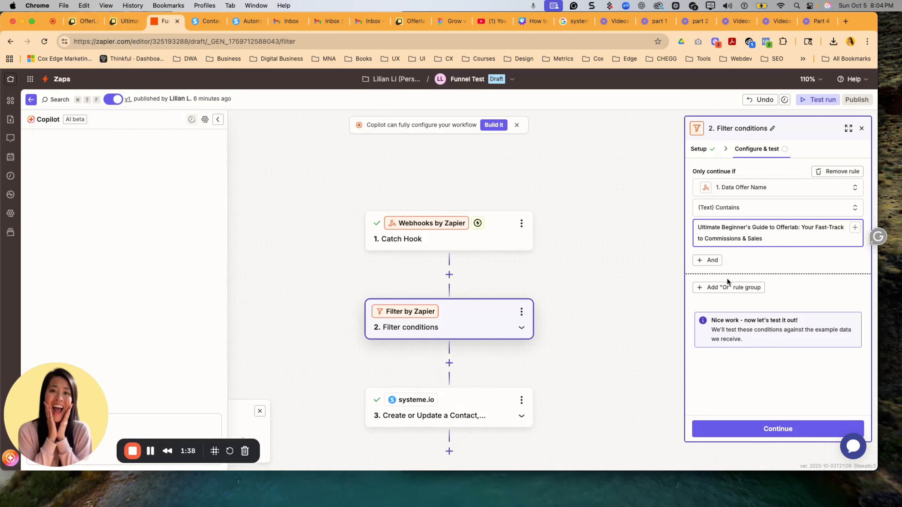
pyautogui.click(757, 430)
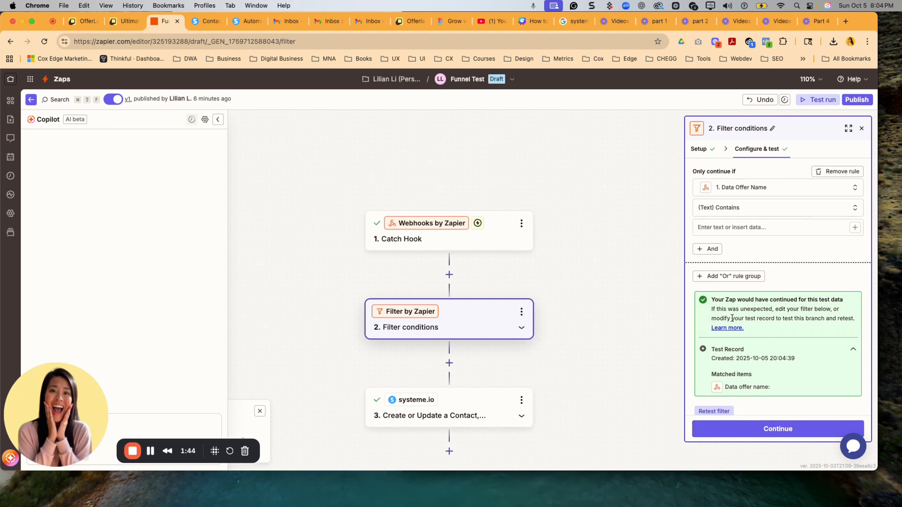
pyautogui.scroll(-2, 566, 306)
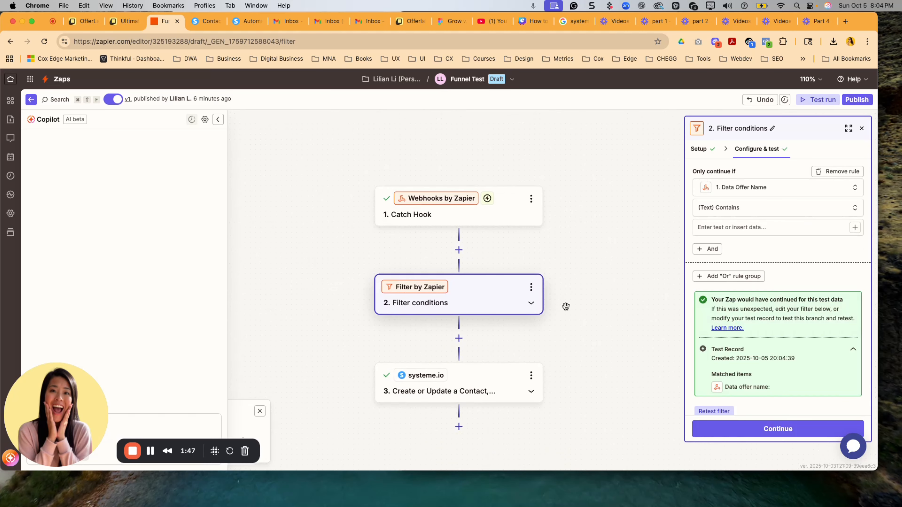
pyautogui.scroll(-4, 572, 328)
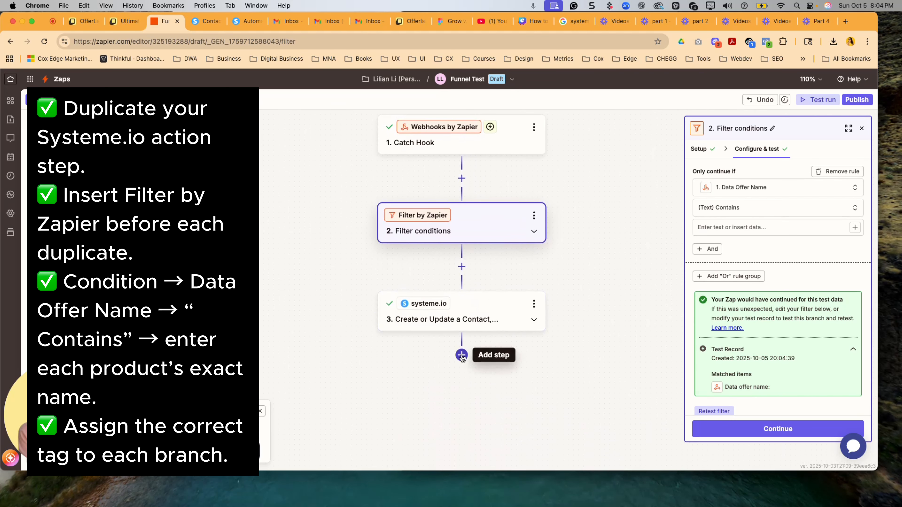
pyautogui.click(461, 355)
pyautogui.click(692, 262)
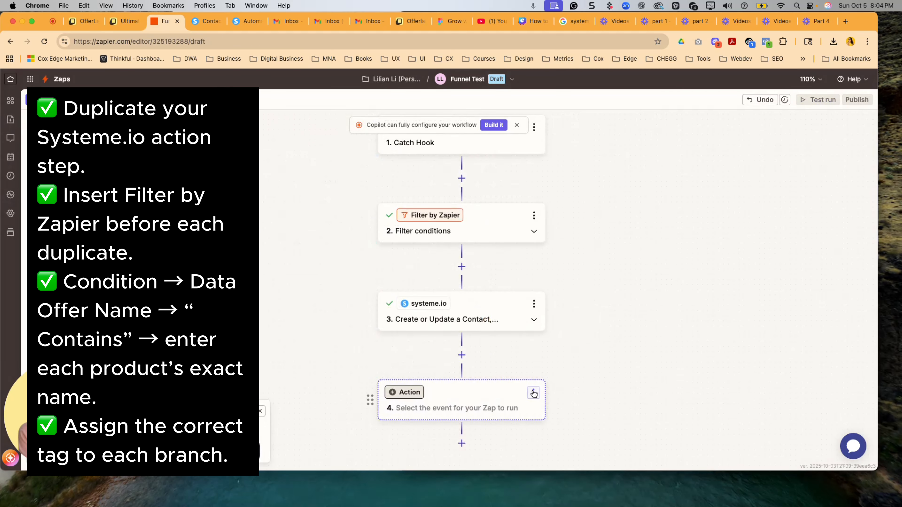
pyautogui.click(534, 393)
pyautogui.click(583, 365)
pyautogui.click(578, 365)
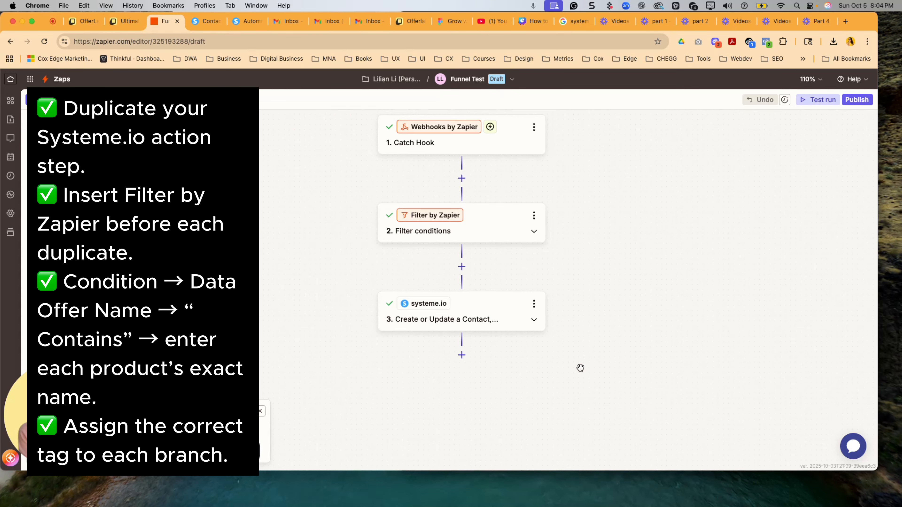
# - Duplicate the systeme.io action and the filter, and move the filter copy between the original and copied systeme.io actions
pyautogui.click(534, 303)
pyautogui.click(568, 325)
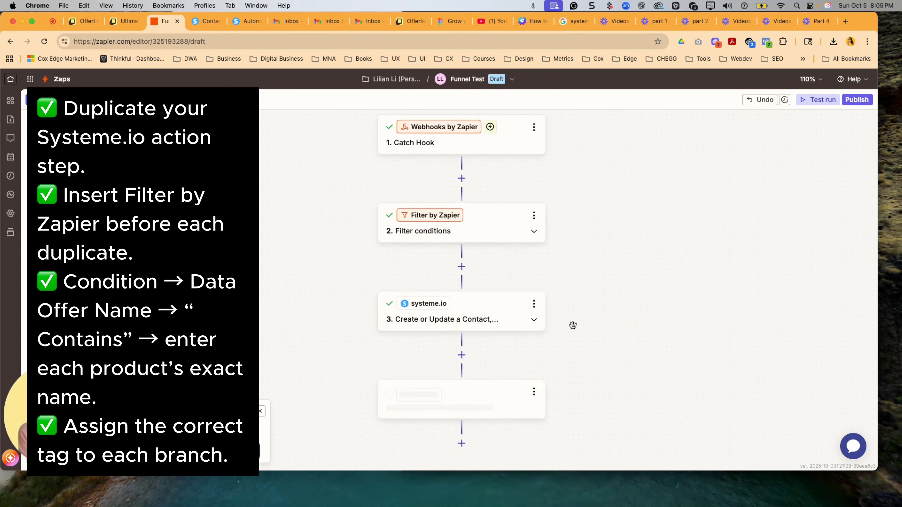
pyautogui.click(533, 215)
pyautogui.click(573, 237)
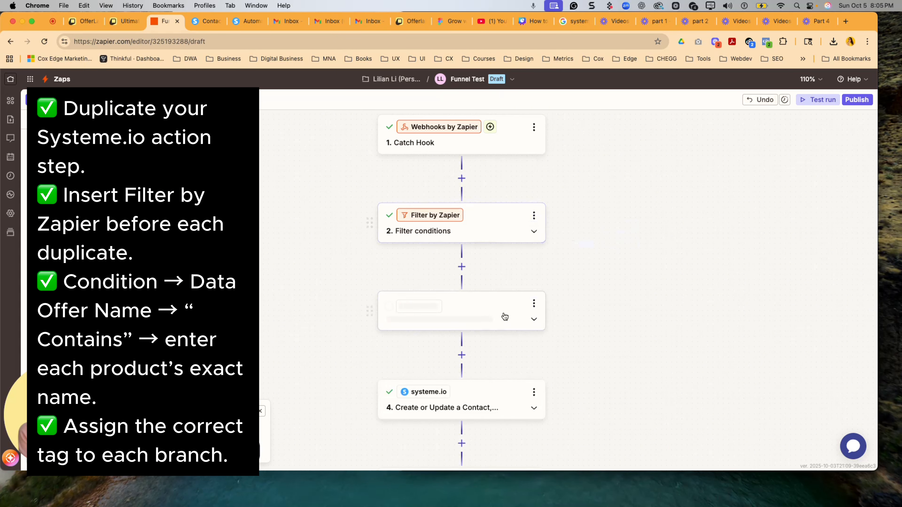
pyautogui.moveTo(472, 220); pyautogui.dragTo(474, 347)
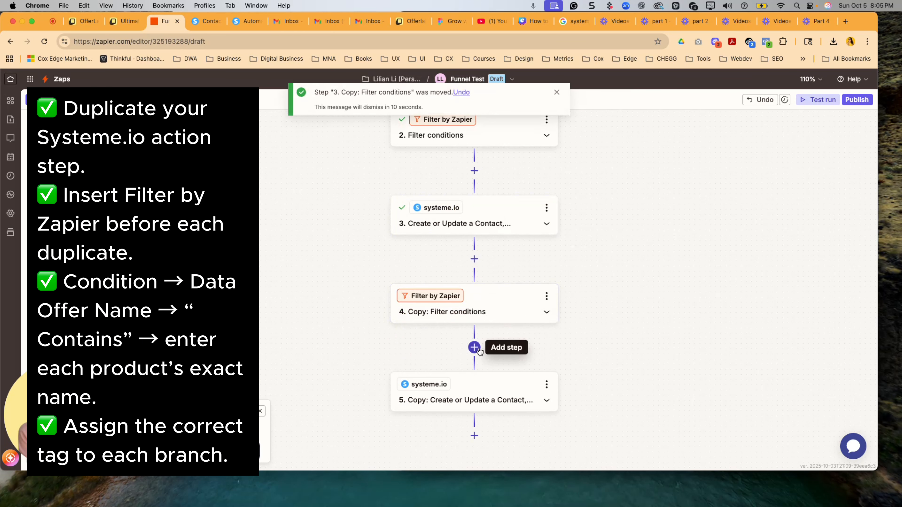
# - Rename the original filter step below the Catch Hook as Main Offer
pyautogui.scroll(2, 493, 213)
pyautogui.hscroll(2, 477, 223)
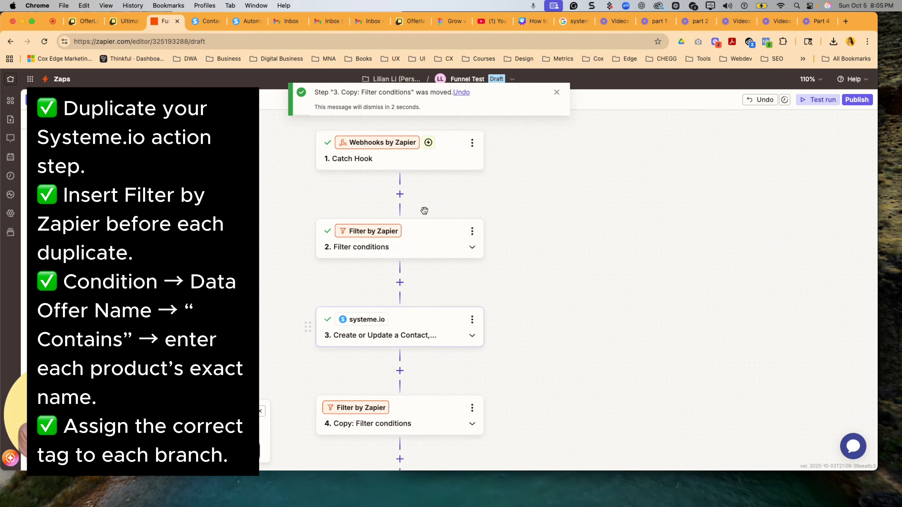
pyautogui.scroll(1, 549, 247)
pyautogui.hscroll(1, 550, 248)
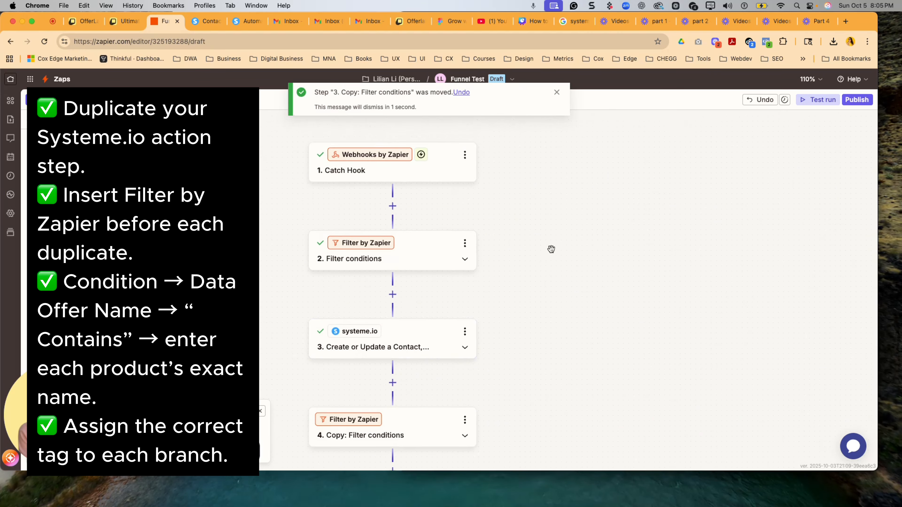
pyautogui.click(465, 245)
pyautogui.click(521, 245)
pyautogui.write('Main Offer')
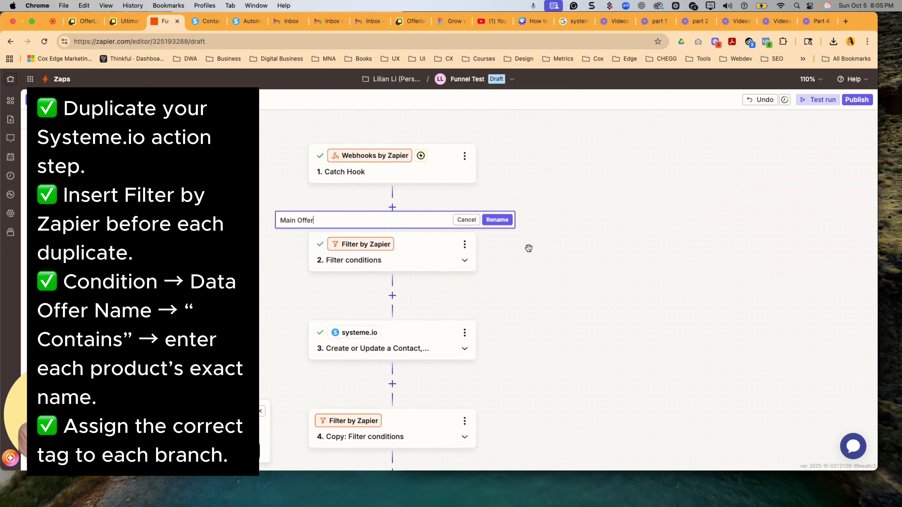
pyautogui.click(498, 220)
# - Review the original systeme.io action's tag and contact fields, and rename the action as Main Offer
pyautogui.click(464, 333)
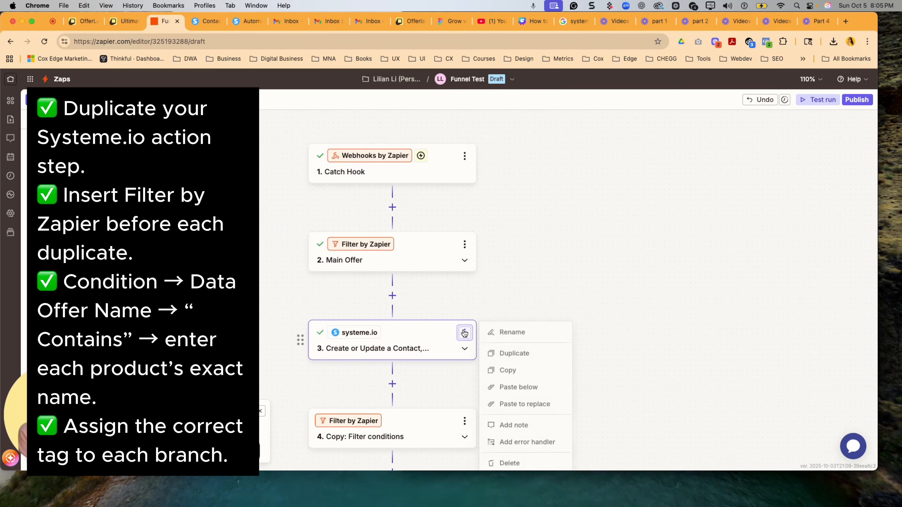
pyautogui.click(473, 311)
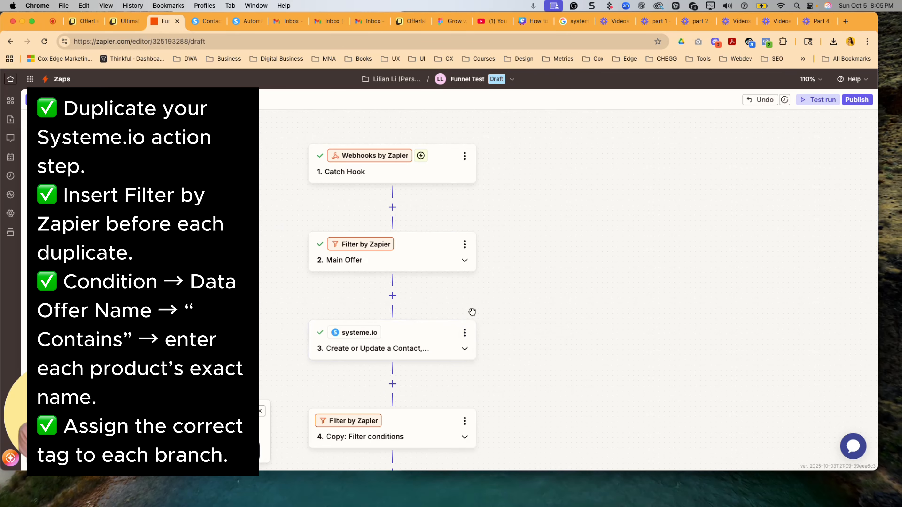
pyautogui.click(413, 350)
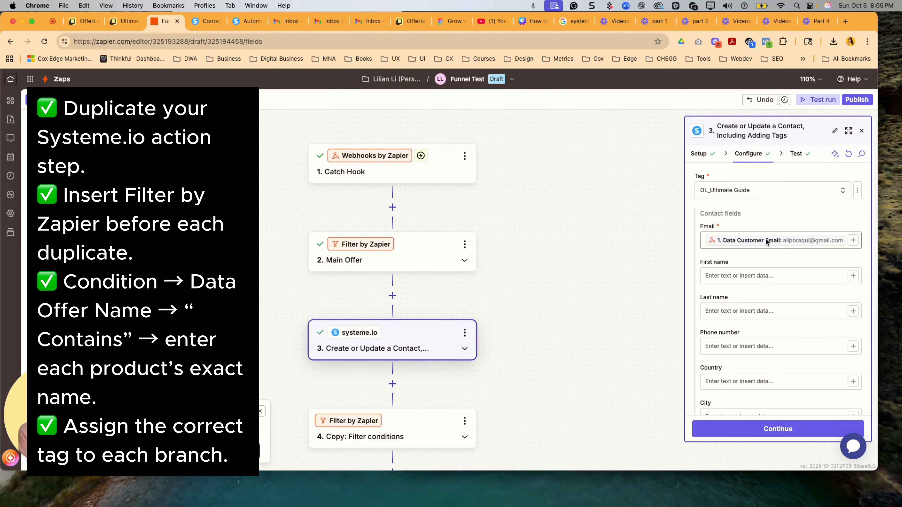
pyautogui.scroll(-1, 706, 280)
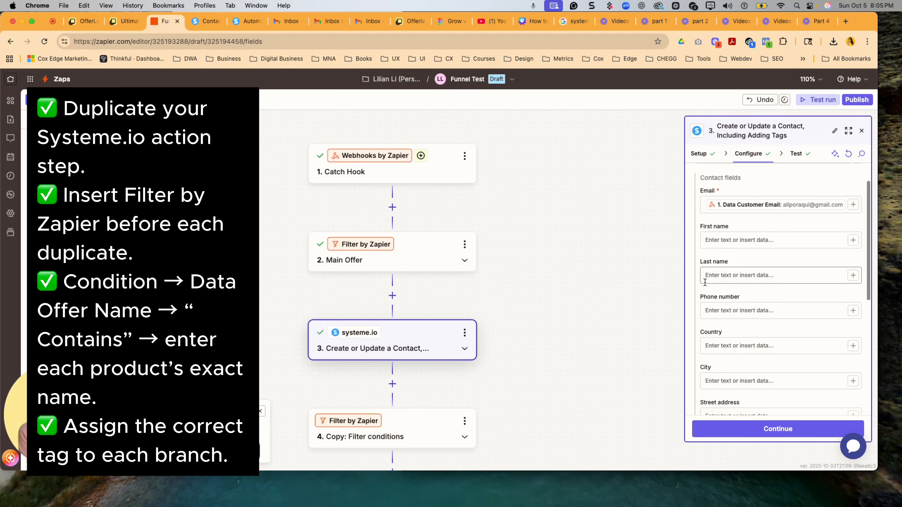
pyautogui.click(719, 428)
pyautogui.click(465, 334)
pyautogui.click(503, 335)
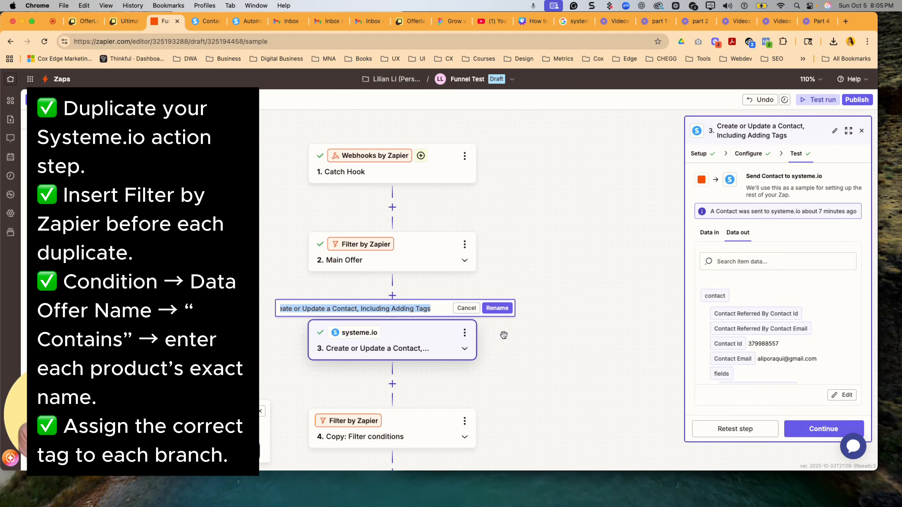
pyautogui.write('Main Offer')
pyautogui.press('Return')
# - Rename the copied filter step as Order Bump
pyautogui.scroll(-4, 523, 294)
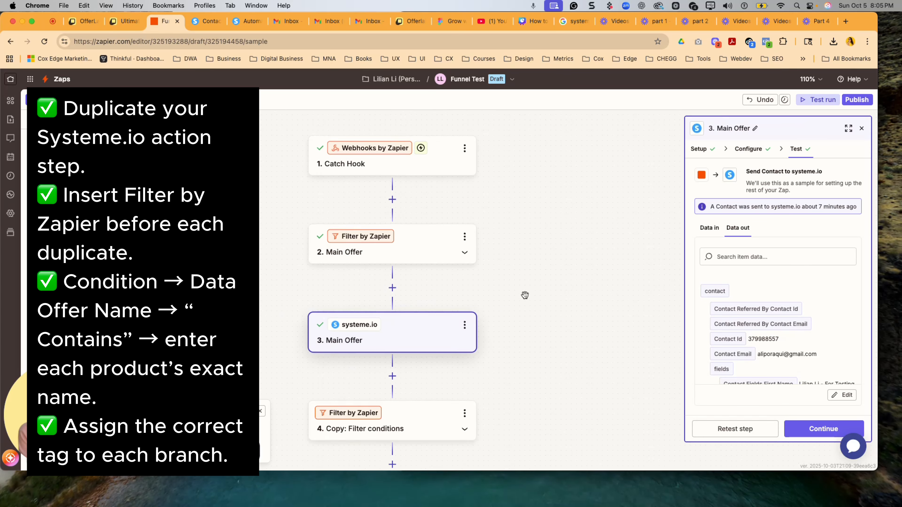
pyautogui.click(465, 288)
pyautogui.click(520, 287)
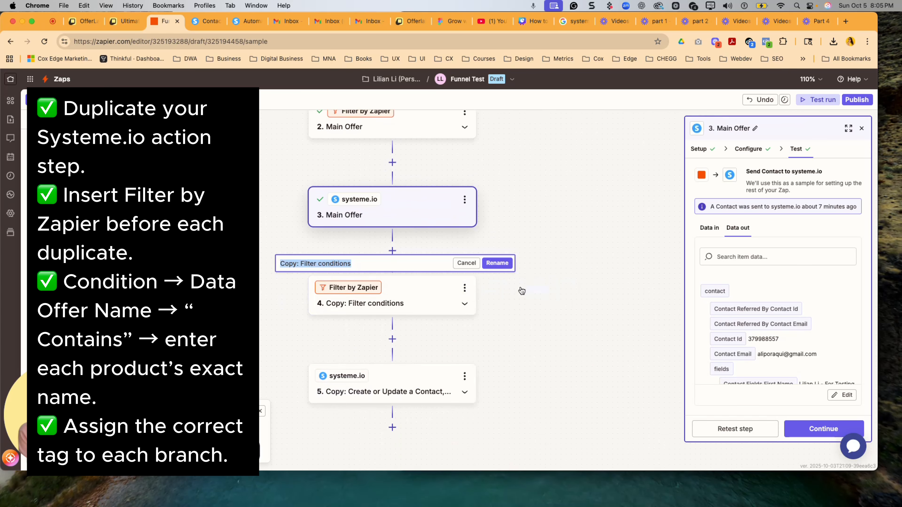
pyautogui.write('Order Bump')
pyautogui.click(498, 263)
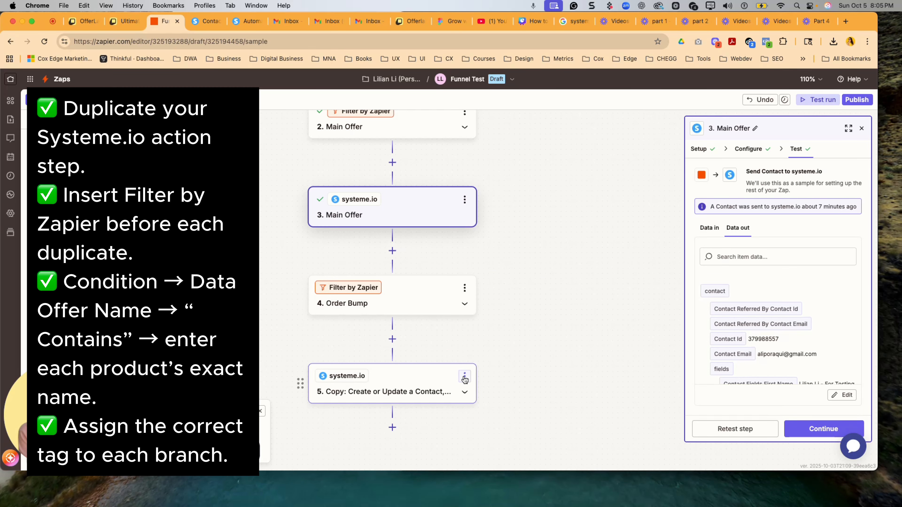
# - Rename the copied systeme.io action as Order Bump
pyautogui.click(464, 375)
pyautogui.click(511, 219)
pyautogui.write('Orde')
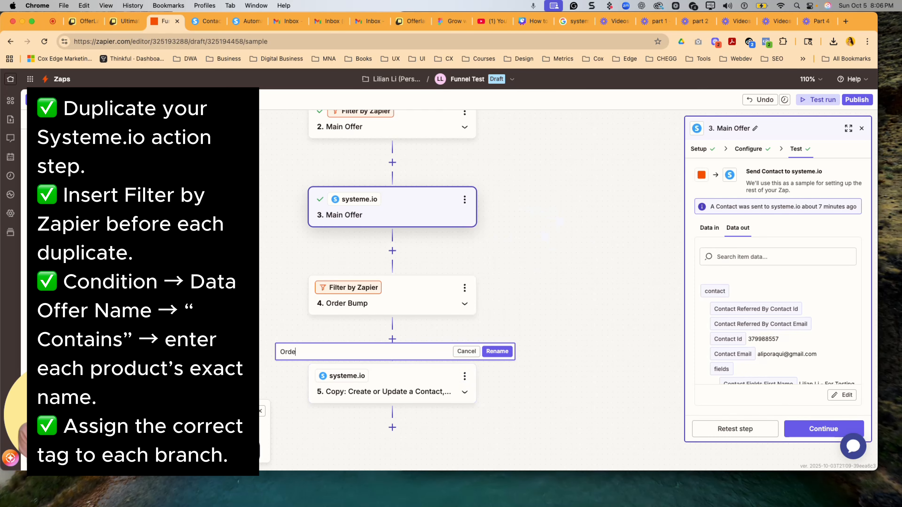
pyautogui.write('r Bump')
pyautogui.click(498, 351)
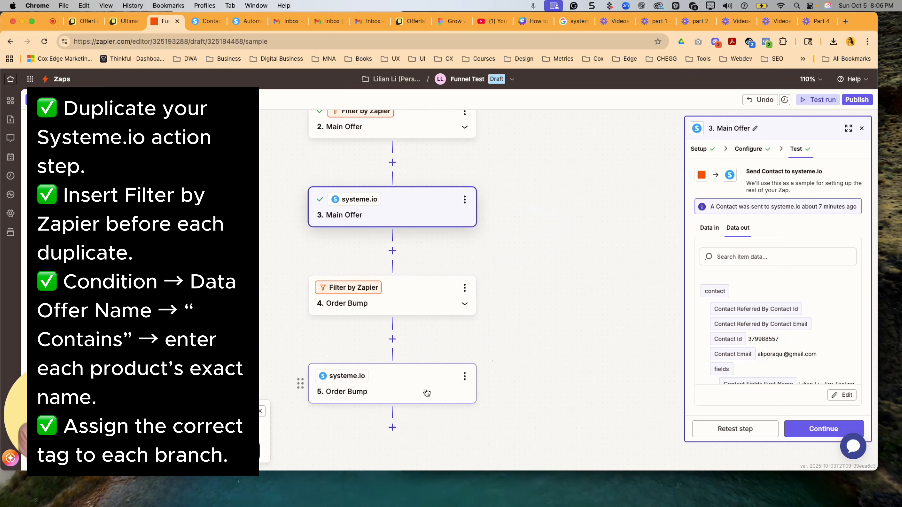
# - Change the Order Bump systeme.io action's tag to OL_Enterprise DM and continue to its test stage
pyautogui.click(425, 392)
pyautogui.click(777, 190)
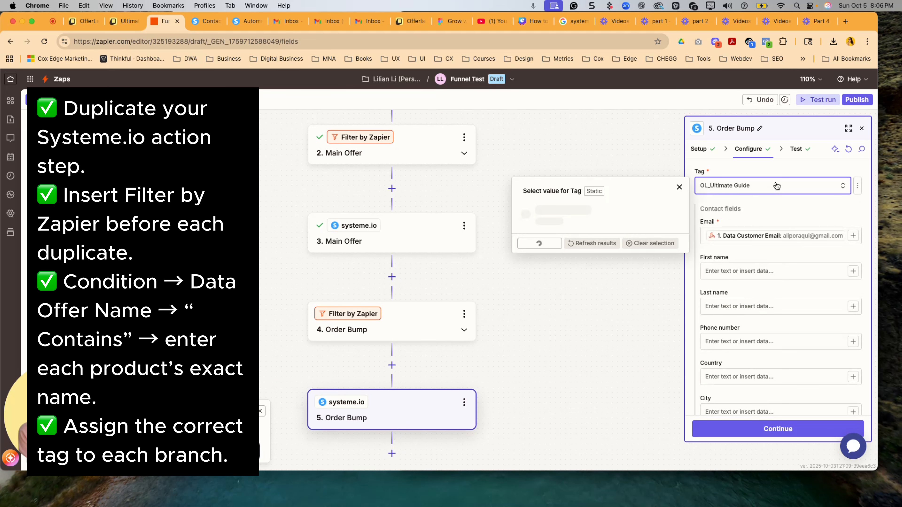
pyautogui.scroll(-4, 653, 250)
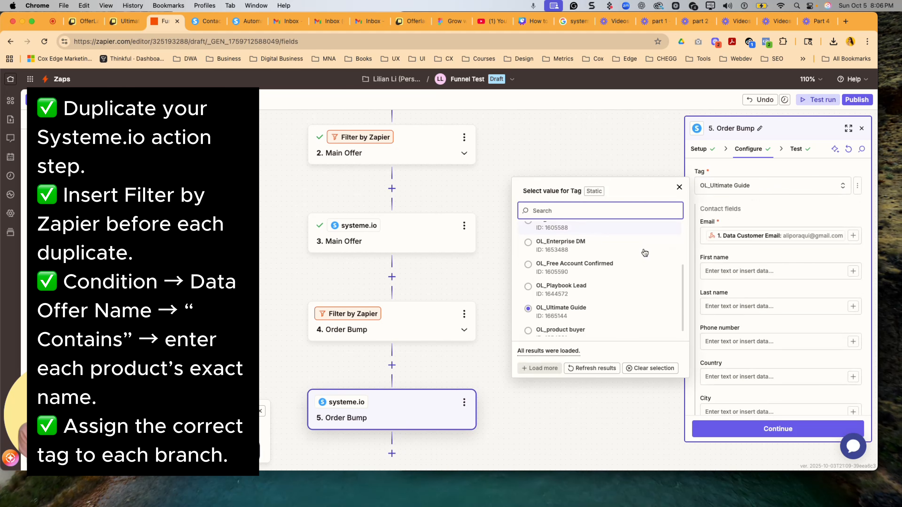
pyautogui.scroll(1, 644, 252)
pyautogui.click(644, 249)
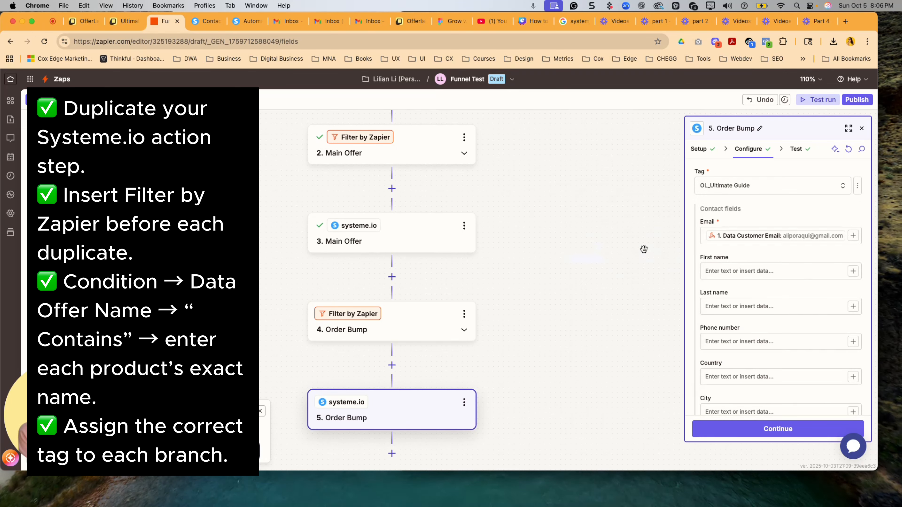
pyautogui.click(758, 429)
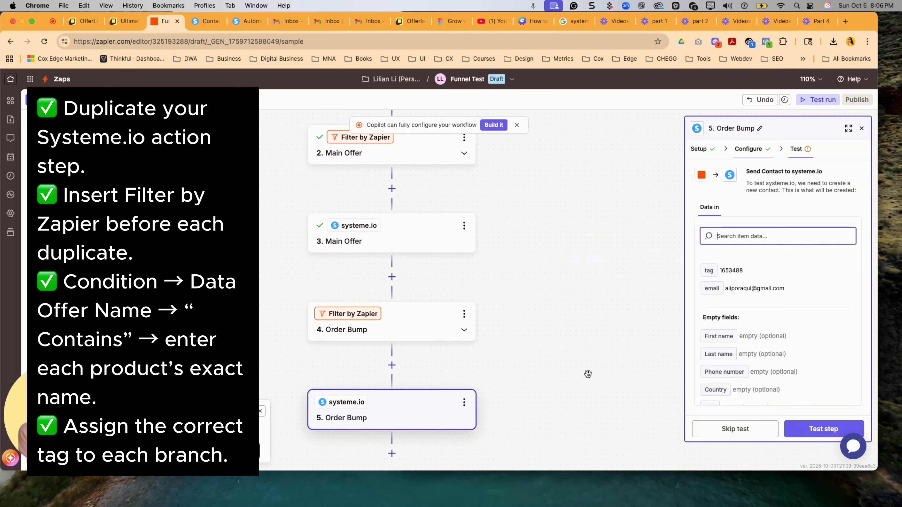
# - Open the Order Bump filter's condition and copy the order bump's full product name from the order summary page
pyautogui.click(432, 319)
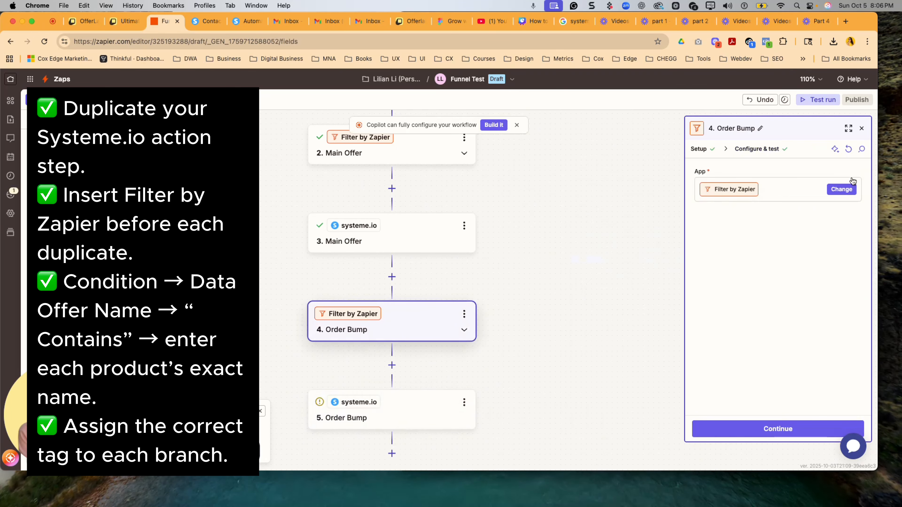
pyautogui.click(737, 434)
pyautogui.click(742, 189)
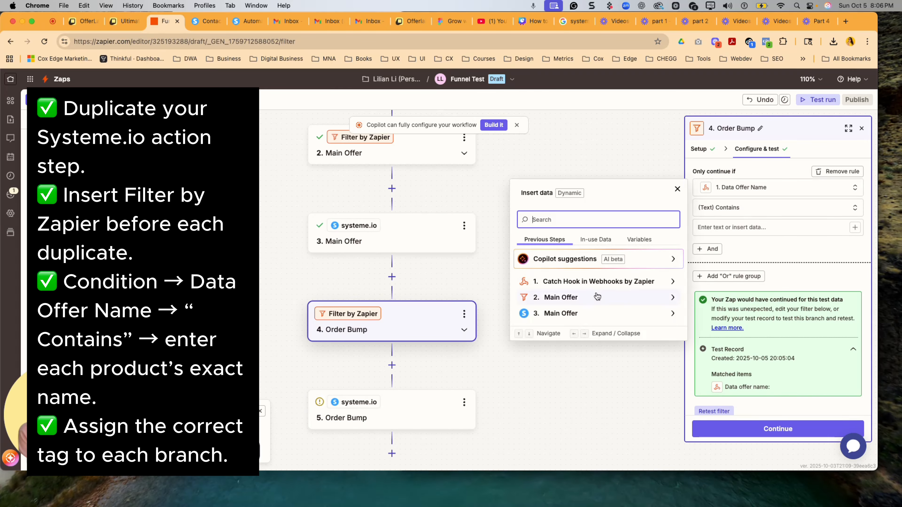
pyautogui.click(123, 21)
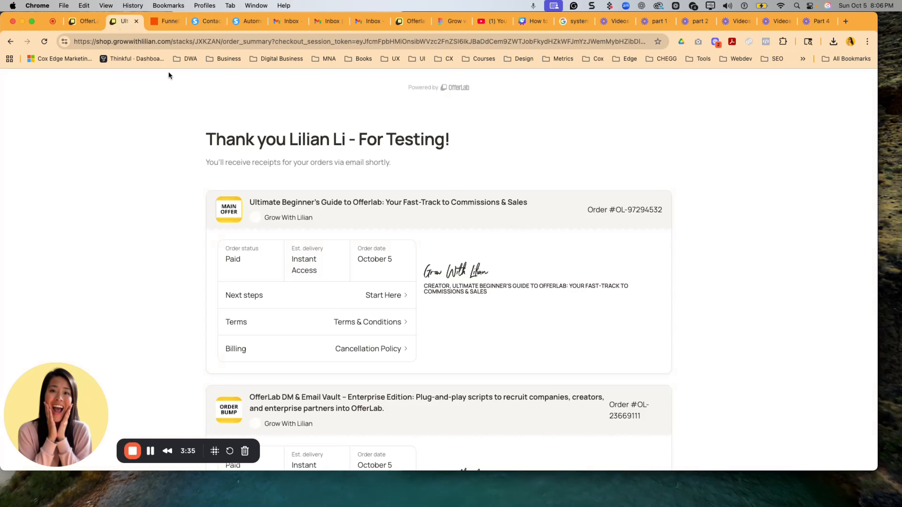
pyautogui.scroll(-4, 169, 76)
pyautogui.moveTo(385, 263); pyautogui.dragTo(267, 250)
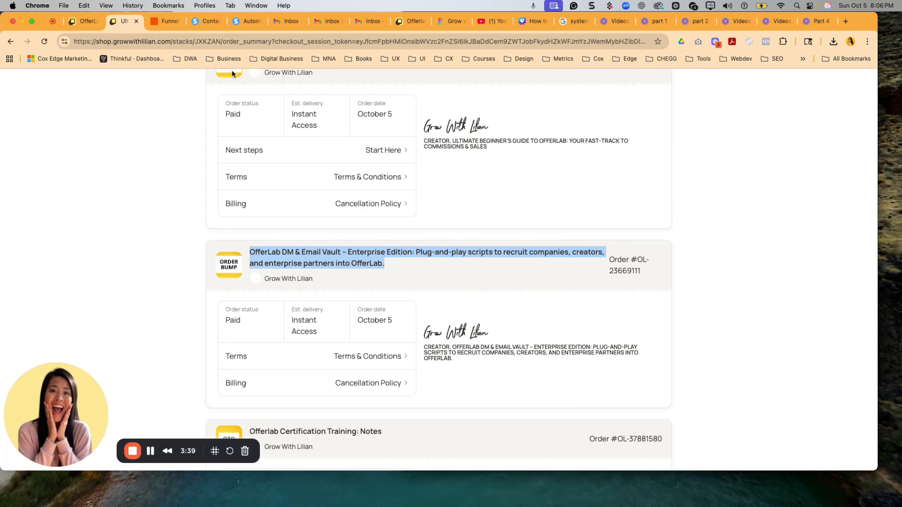
pyautogui.press('cmd+c')
# - Paste the full OfferLab DM & Email Vault – Enterprise Edition product name as the Order Bump filter's Contains value and test the filter
pyautogui.click(165, 21)
pyautogui.press('cmd+v')
pyautogui.scroll(-1, 769, 311)
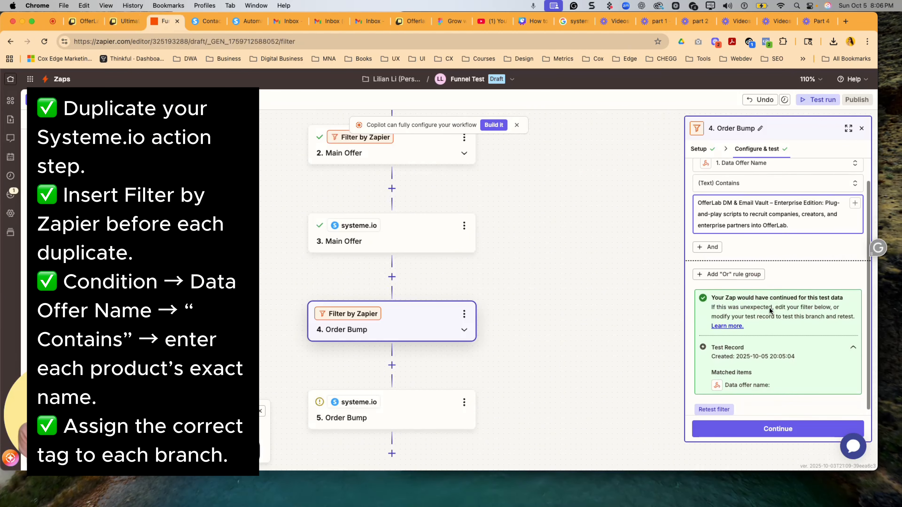
pyautogui.scroll(1, 771, 311)
pyautogui.scroll(-1, 771, 311)
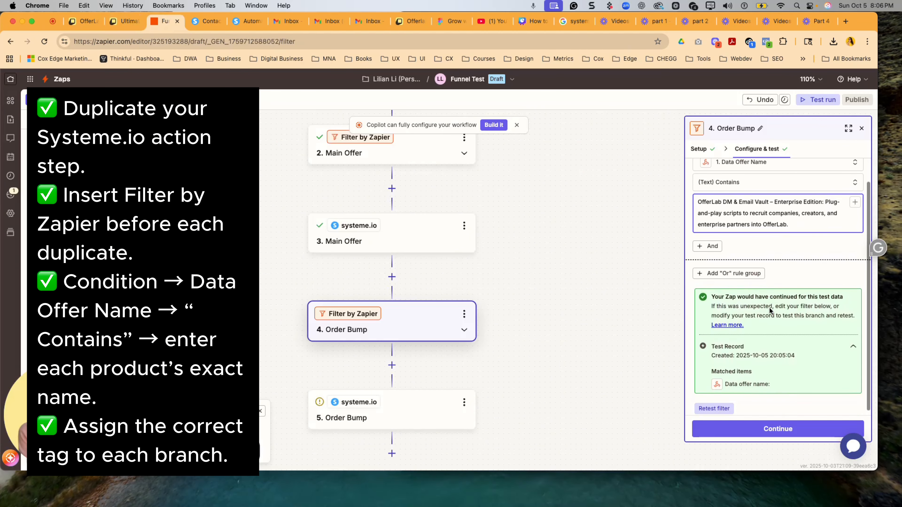
pyautogui.click(759, 438)
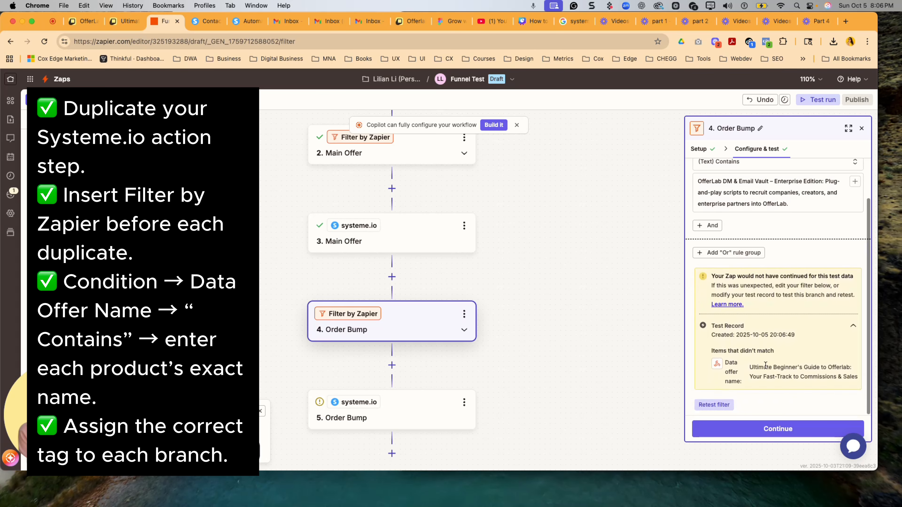
# - Review the data the Order Bump systeme.io action will send and test the action
pyautogui.click(429, 413)
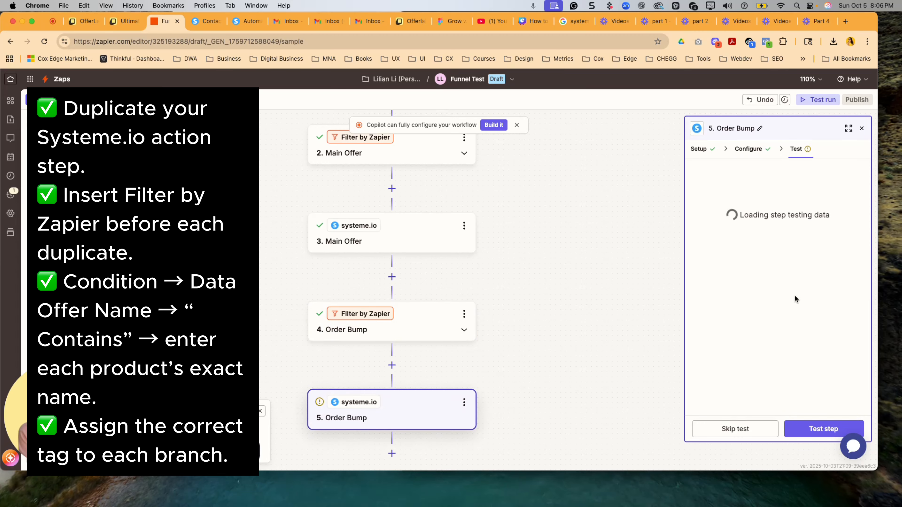
pyautogui.scroll(-4, 794, 295)
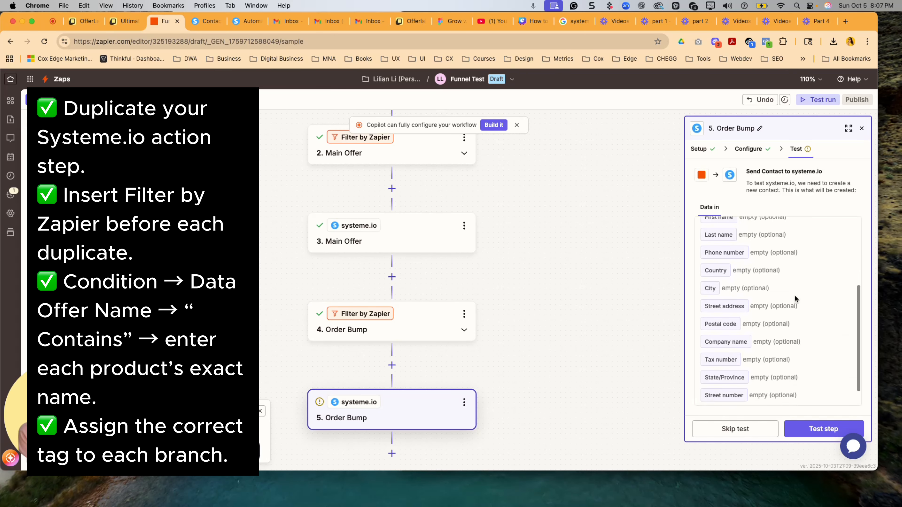
pyautogui.scroll(4, 794, 294)
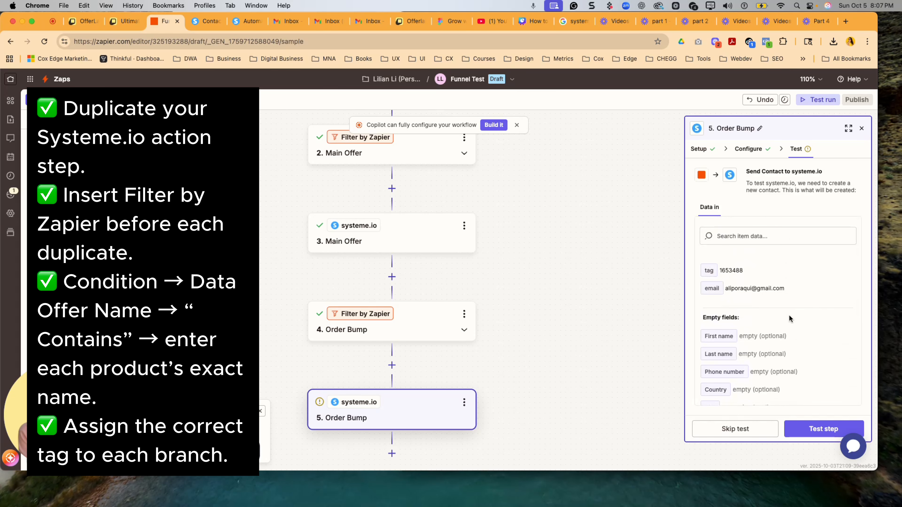
pyautogui.click(815, 426)
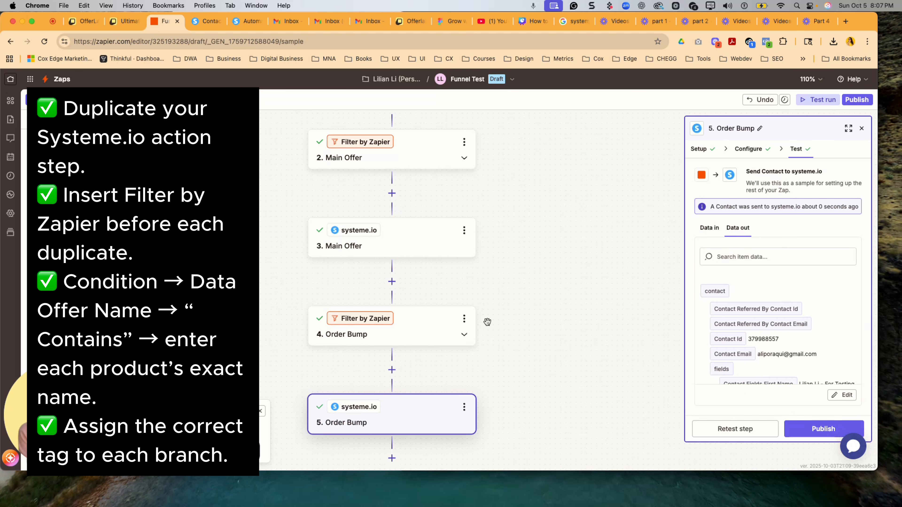
# - Duplicate the Main Offer filter step and rename the copy as OTO
pyautogui.scroll(1, 506, 330)
pyautogui.scroll(-3, 506, 331)
pyautogui.scroll(4, 506, 331)
pyautogui.click(469, 188)
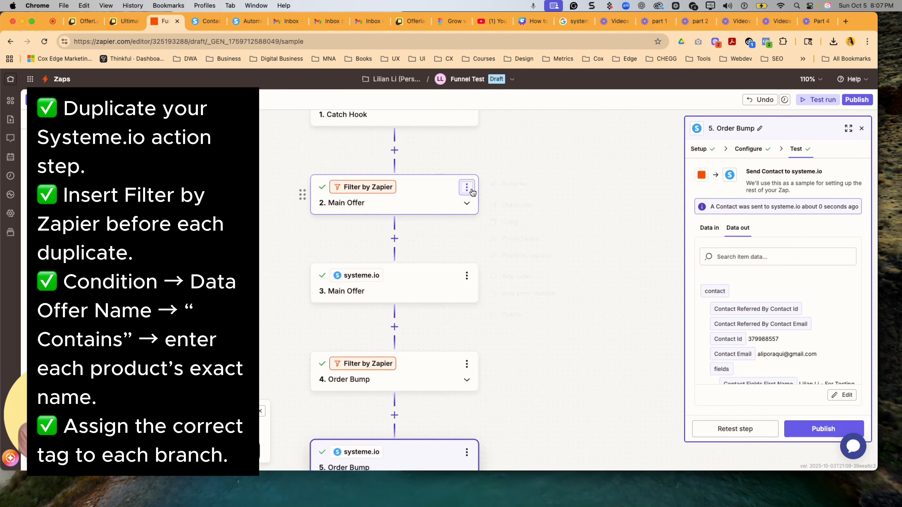
pyautogui.click(515, 208)
pyautogui.click(467, 275)
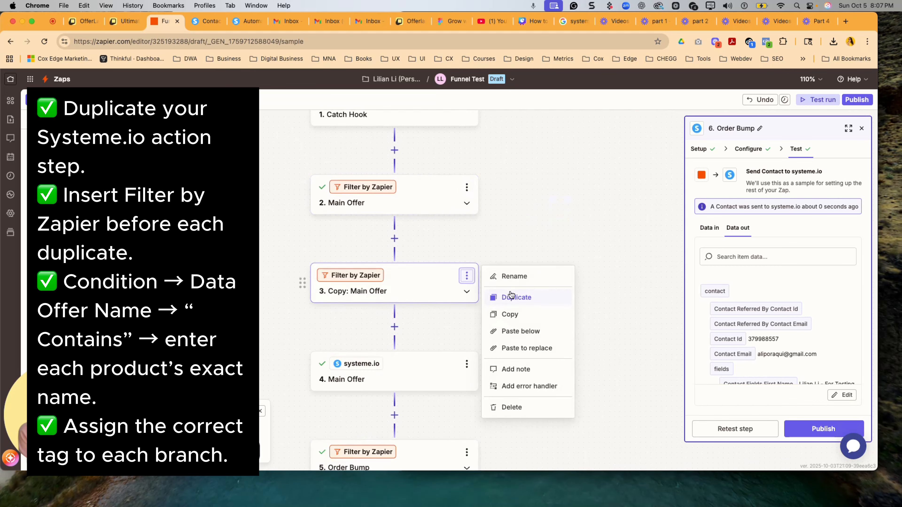
pyautogui.click(519, 279)
pyautogui.write('oTO')
pyautogui.click(499, 250)
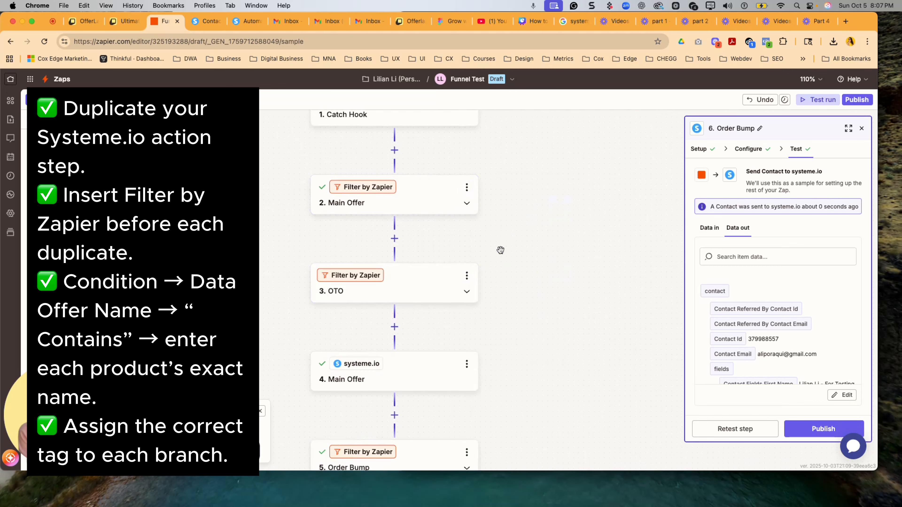
# - Duplicate the Main Offer systeme.io action and rename the copy as OTO
pyautogui.click(466, 364)
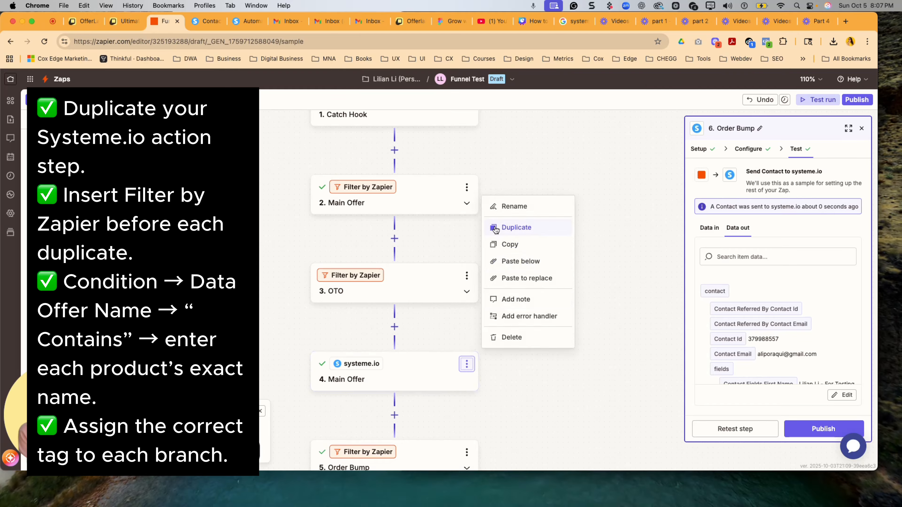
pyautogui.click(510, 228)
pyautogui.click(467, 305)
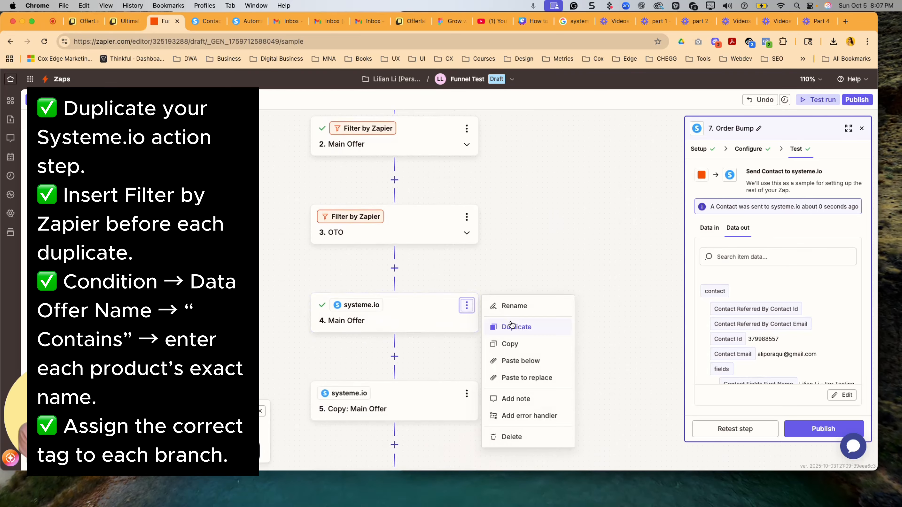
pyautogui.click(467, 394)
pyautogui.click(515, 236)
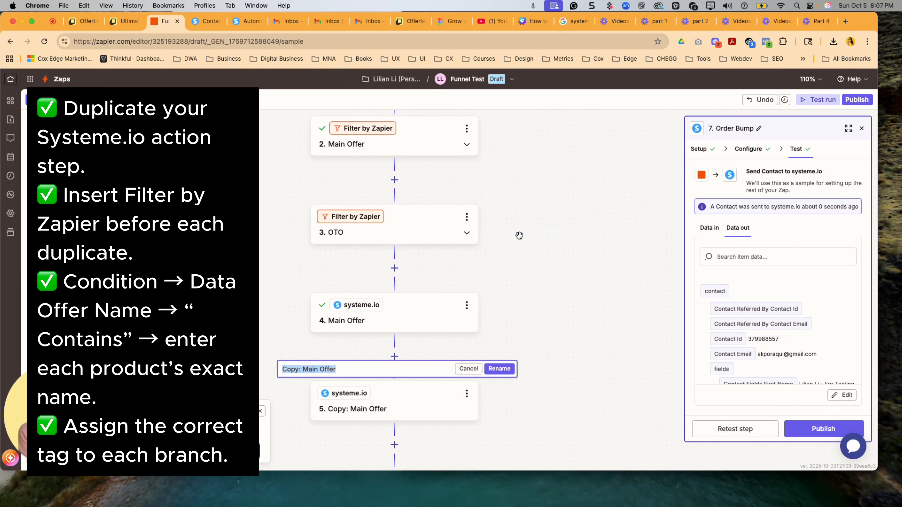
pyautogui.write('OTO')
pyautogui.click(499, 369)
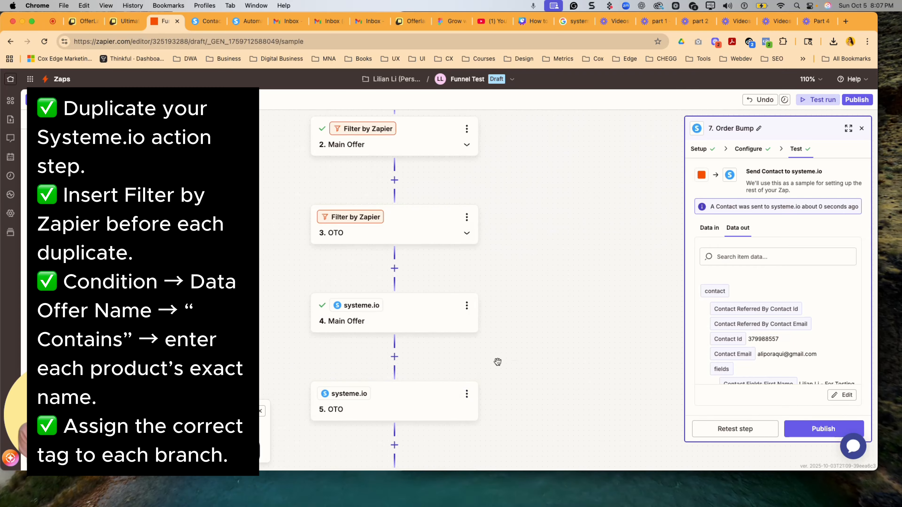
# - Move the OTO filter and the OTO systeme.io action below the Order Bump action, with the filter first
pyautogui.moveTo(374, 215); pyautogui.dragTo(403, 377)
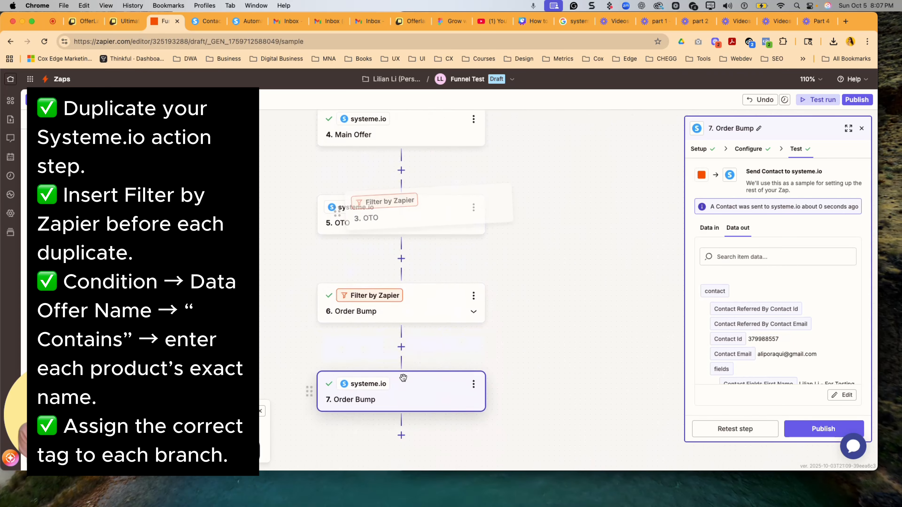
pyautogui.moveTo(433, 201); pyautogui.dragTo(431, 253)
pyautogui.moveTo(342, 144); pyautogui.dragTo(385, 450)
pyautogui.moveTo(525, 359); pyautogui.dragTo(524, 333)
pyautogui.scroll(-2, 524, 333)
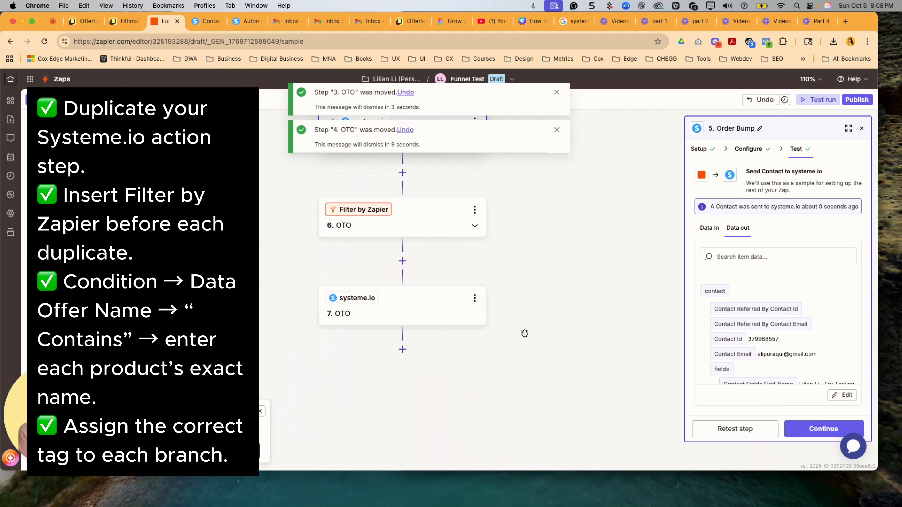
pyautogui.scroll(4, 524, 334)
pyautogui.scroll(-1, 525, 333)
# - Open the OTO filter's condition and select the OTO product name on the order summary page for copying
pyautogui.click(395, 307)
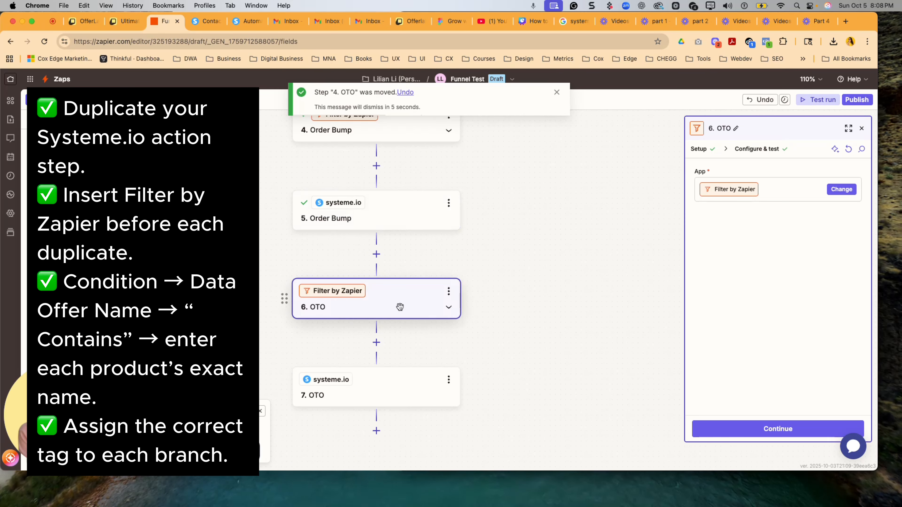
pyautogui.click(750, 150)
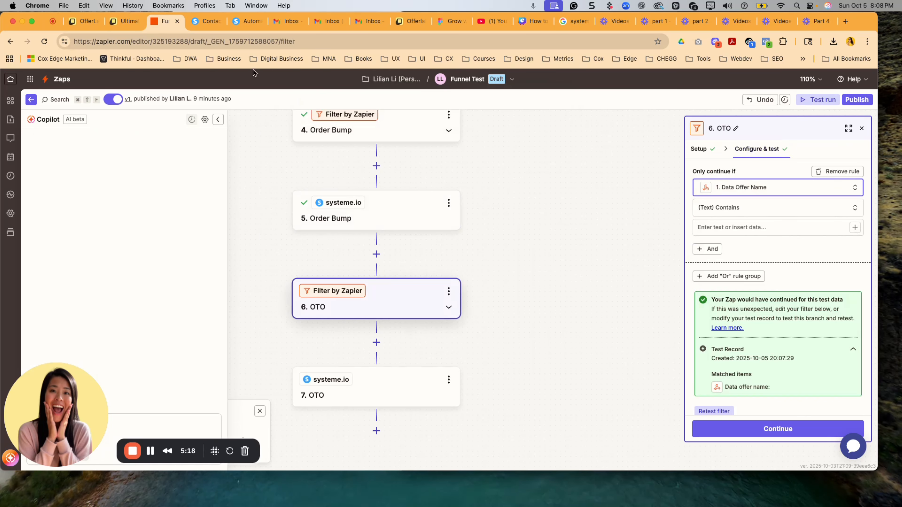
pyautogui.click(120, 21)
pyautogui.scroll(-5, 378, 298)
pyautogui.moveTo(381, 300); pyautogui.dragTo(262, 302)
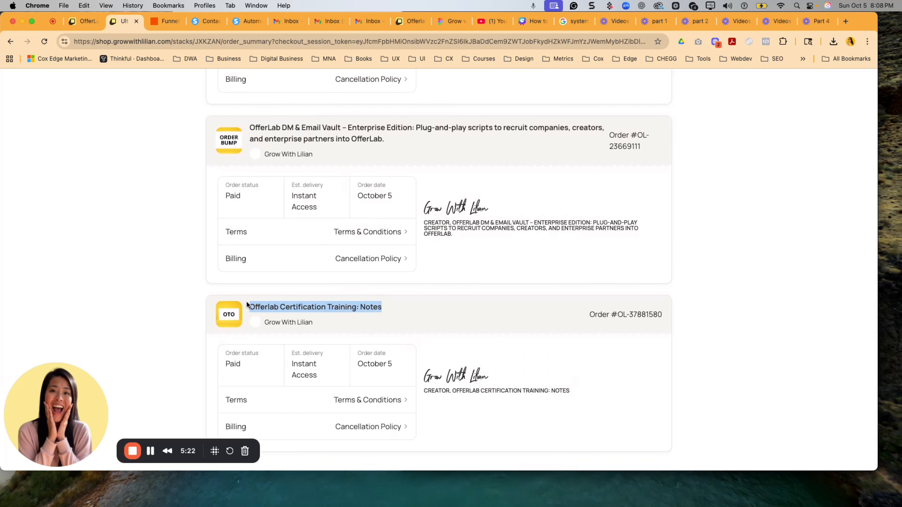
# - Set the OTO filter to continue only if Data Offer Name contains Offerlab Certification Training: Notes, and test the filter
pyautogui.click(164, 21)
pyautogui.click(775, 207)
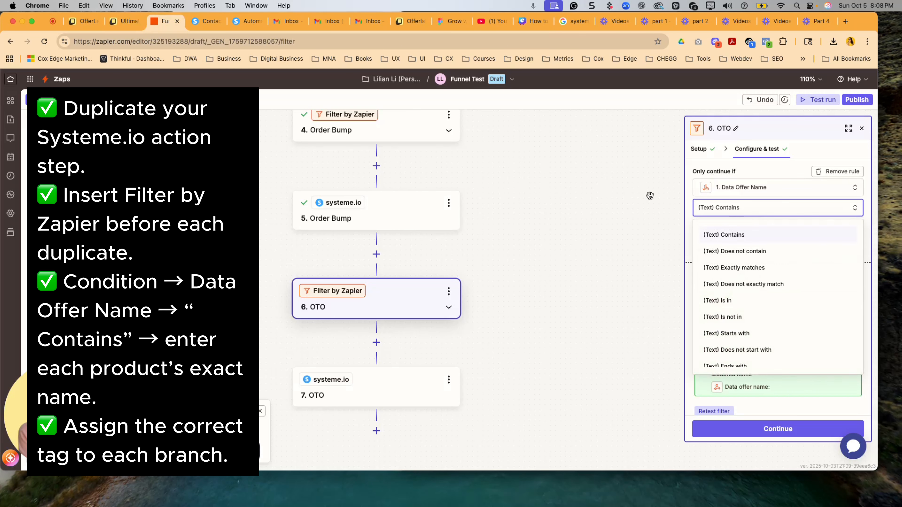
pyautogui.click(724, 232)
pyautogui.click(723, 232)
pyautogui.press('super+v')
pyautogui.click(778, 430)
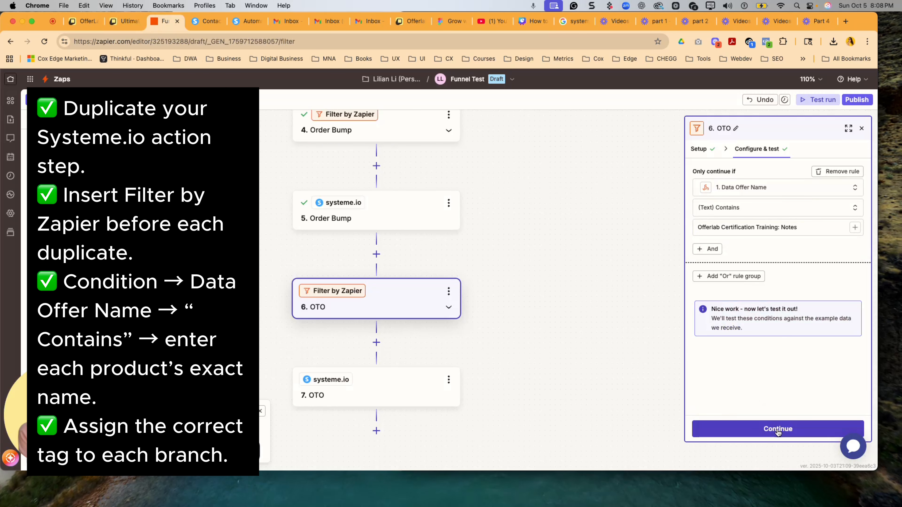
pyautogui.click(779, 432)
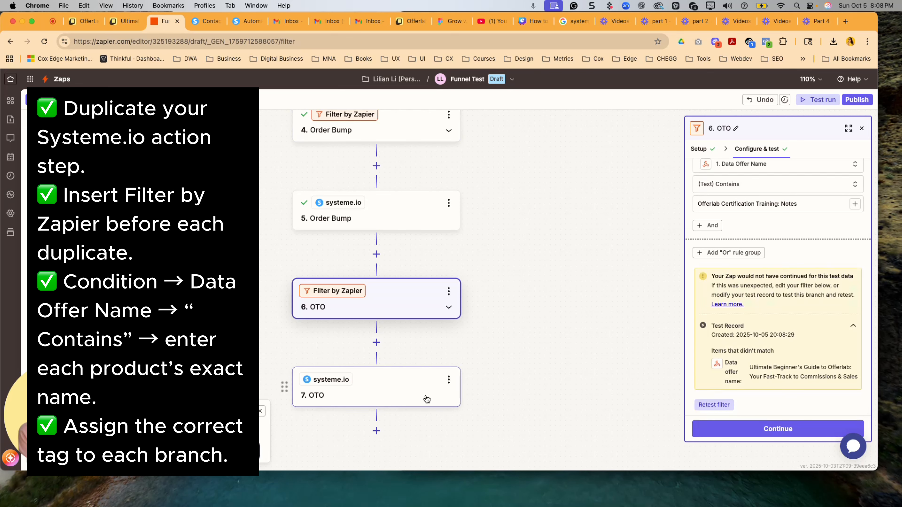
# - Change the OTO systeme.io action's tag to OL_Certification Notes
pyautogui.click(400, 390)
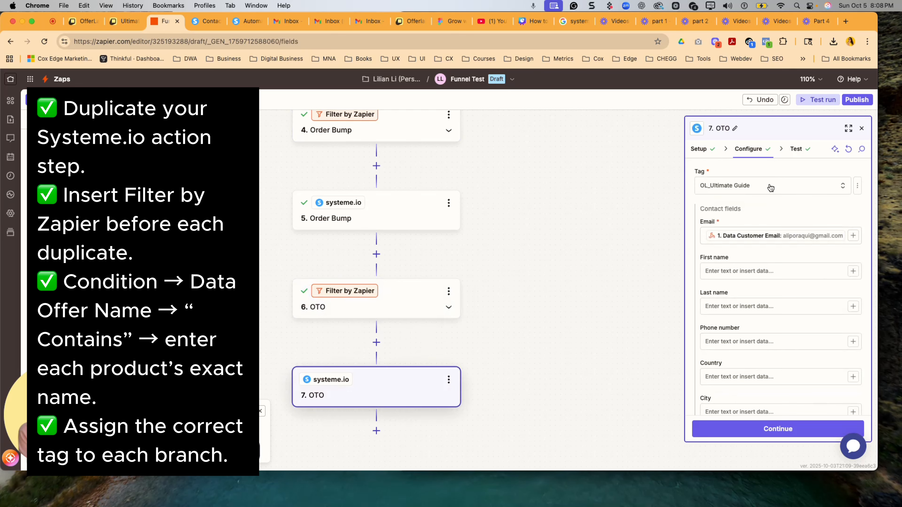
pyautogui.click(770, 188)
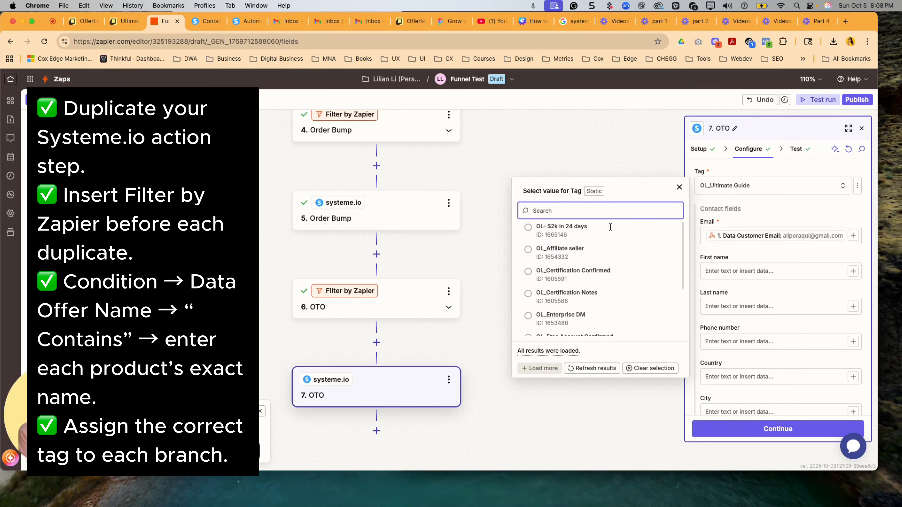
pyautogui.scroll(-3, 616, 255)
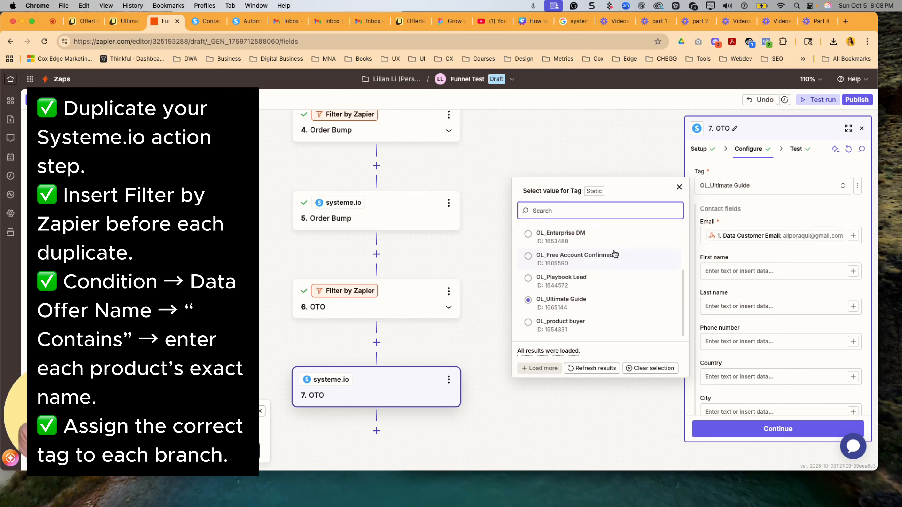
pyautogui.scroll(1, 615, 254)
pyautogui.click(600, 258)
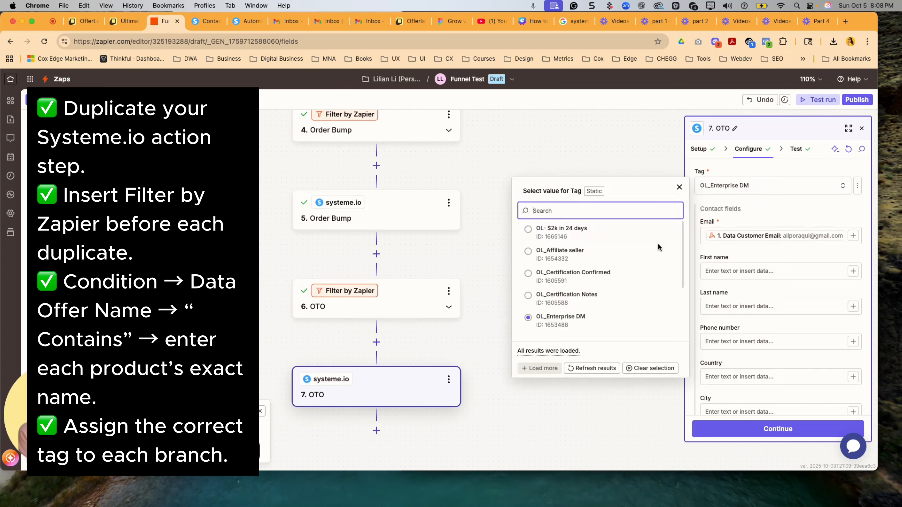
pyautogui.scroll(-2, 628, 265)
pyautogui.click(623, 266)
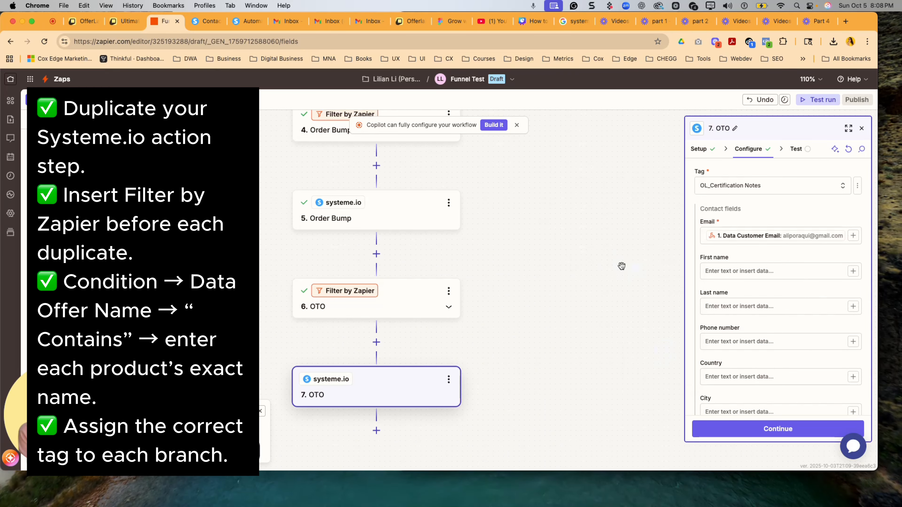
# - Test the OTO systeme.io action and publish the Zap's new version without entering a version name
pyautogui.scroll(-5, 729, 357)
pyautogui.click(744, 429)
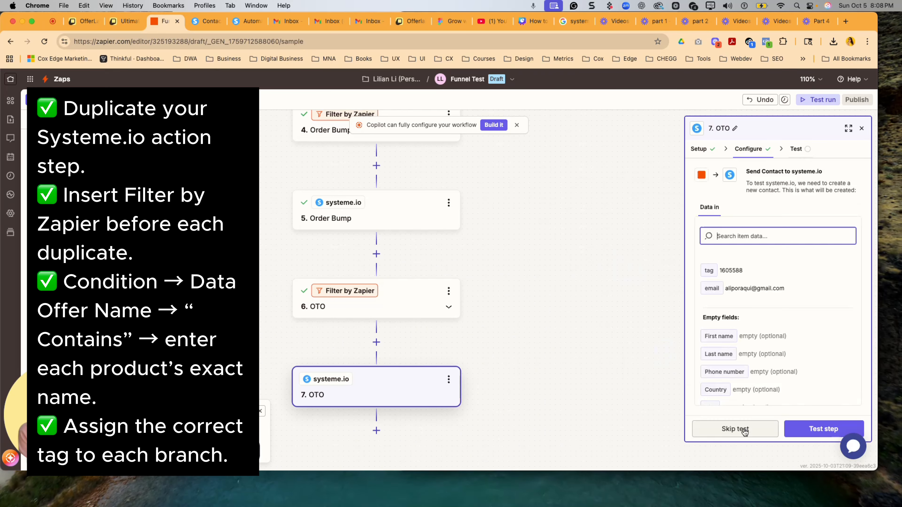
pyautogui.click(799, 429)
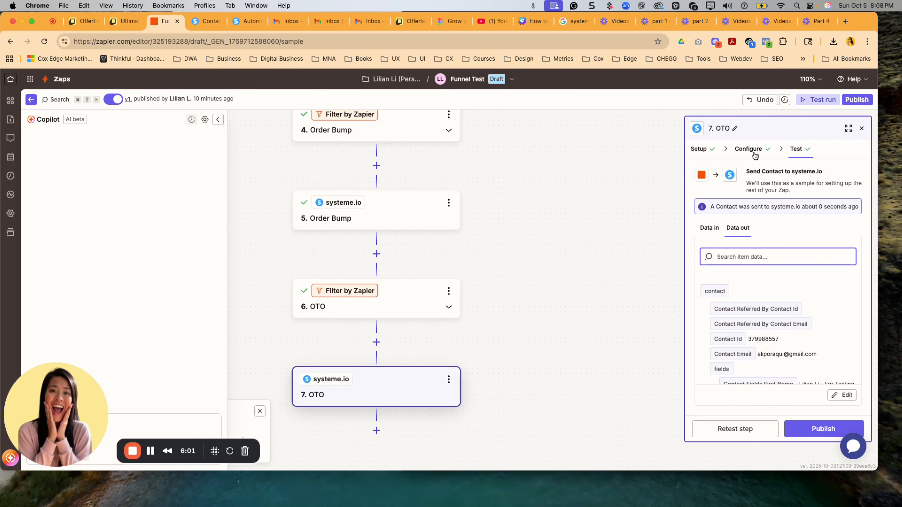
pyautogui.click(821, 430)
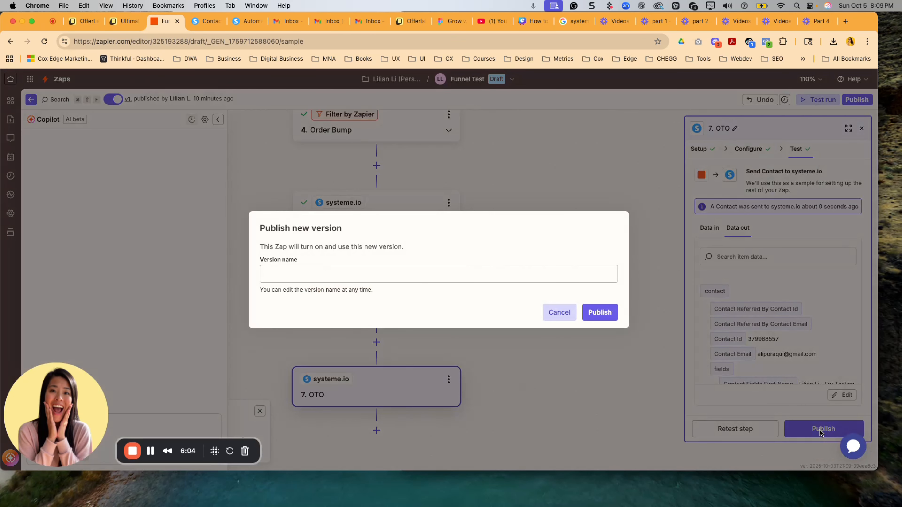
pyautogui.click(597, 313)
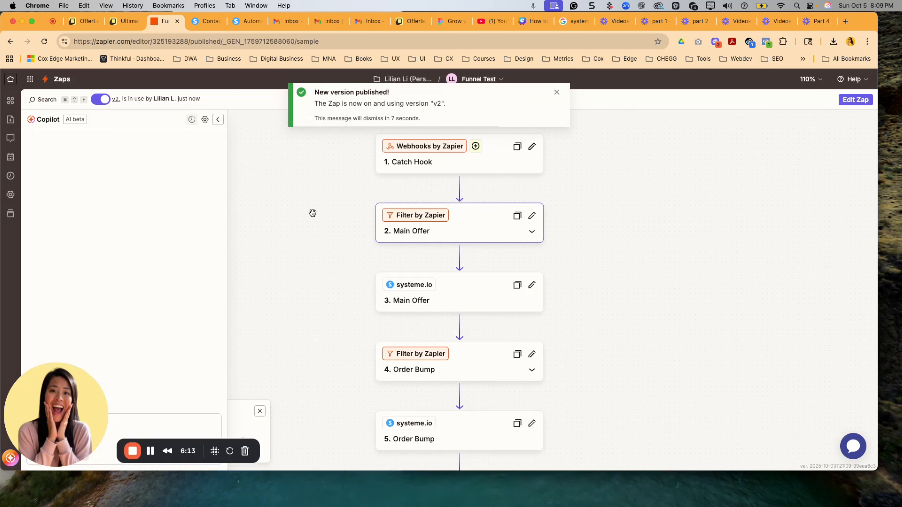
# - Review the published Zap's full flow from Catch Hook to OTO and the matching purchases on the order summary page
pyautogui.scroll(-2, 610, 286)
pyautogui.scroll(-5, 610, 286)
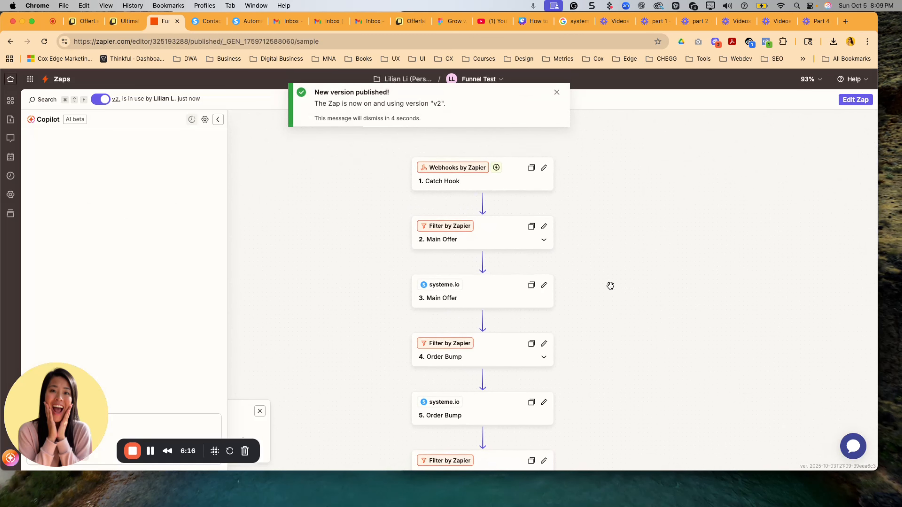
pyautogui.scroll(-4, 616, 290)
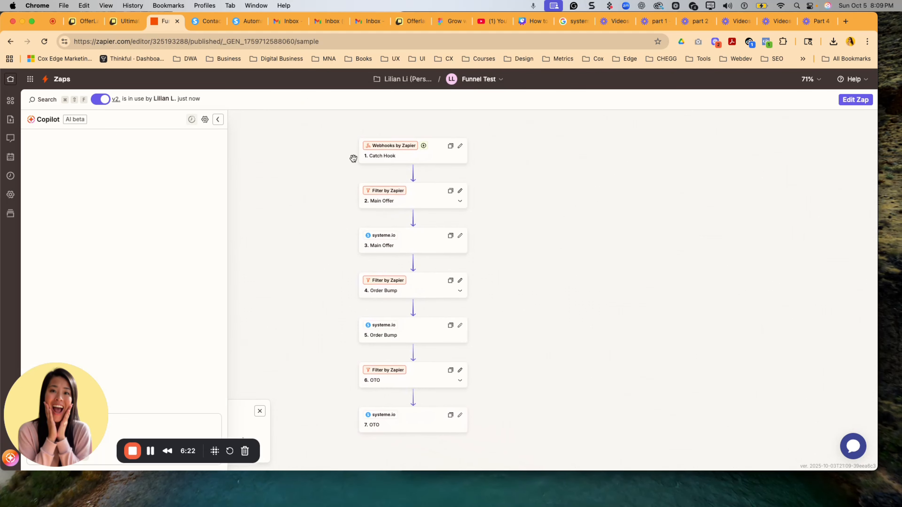
pyautogui.scroll(1, 354, 158)
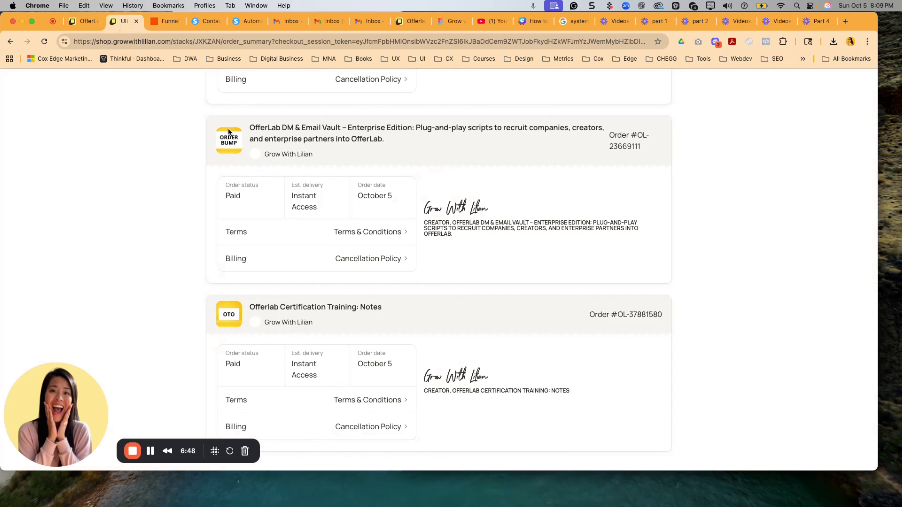
pyautogui.scroll(10, 227, 129)
# - Open the OfferLab funnel's checkout page and pay for the main offer with the OfferLab DM & Email Vault order bump included
pyautogui.click(78, 20)
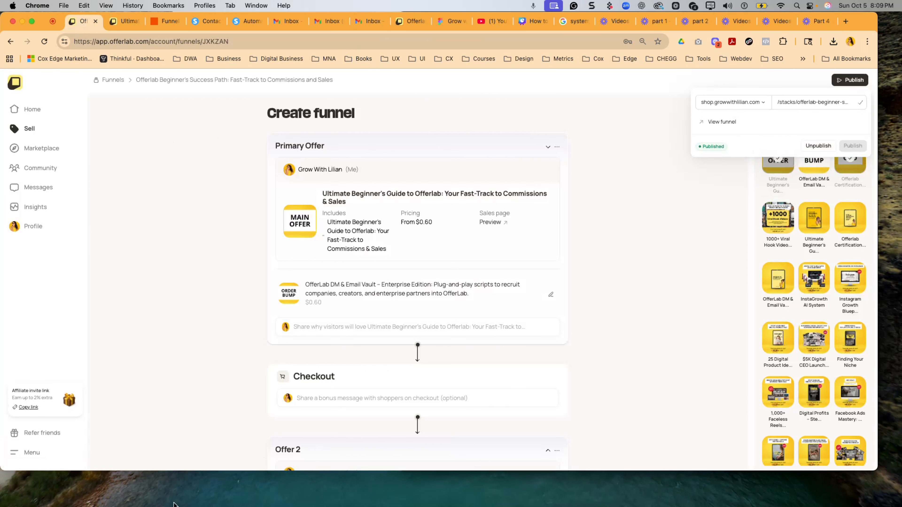
pyautogui.press('super+shift+n')
pyautogui.press('super+v')
pyautogui.press('Return')
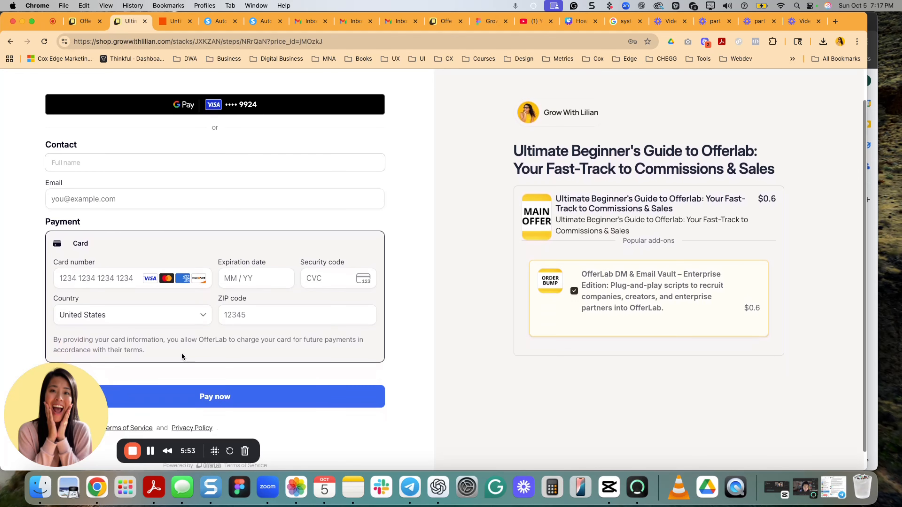
pyautogui.click(307, 392)
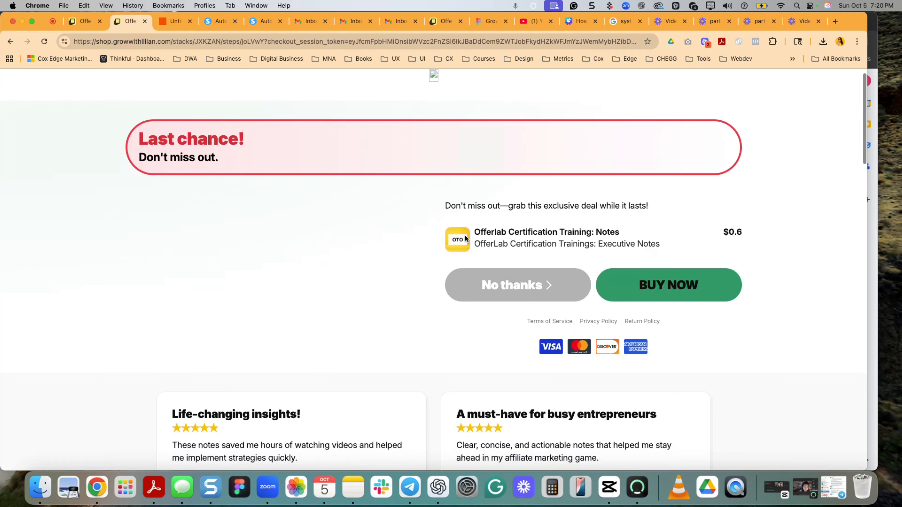
# - Buy the Offerlab Certification Training: Notes one-time offer and review the main offer, order bump and OTO purchases on the order summary
pyautogui.scroll(-10, 377, 253)
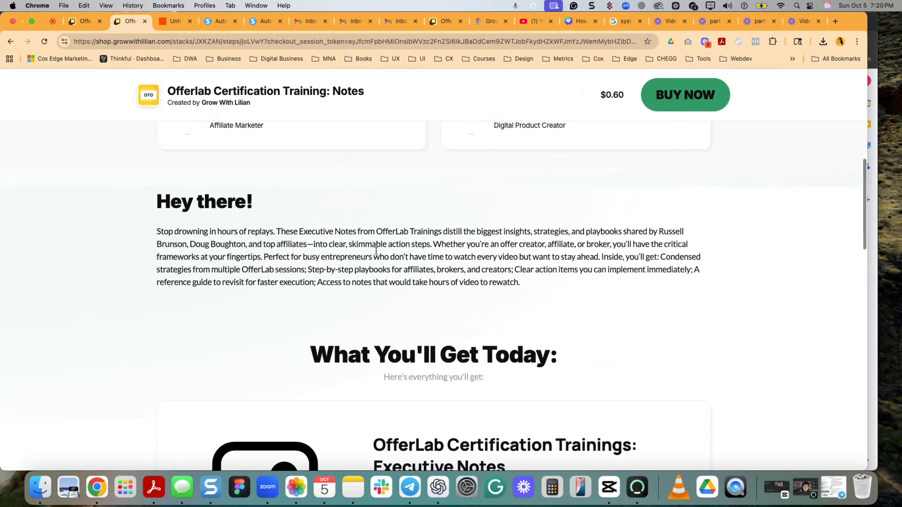
pyautogui.scroll(10, 377, 254)
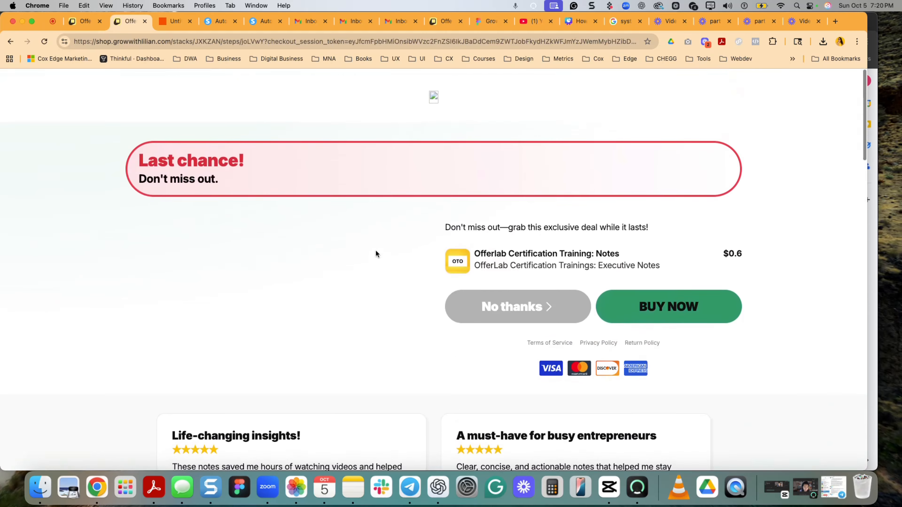
pyautogui.click(635, 304)
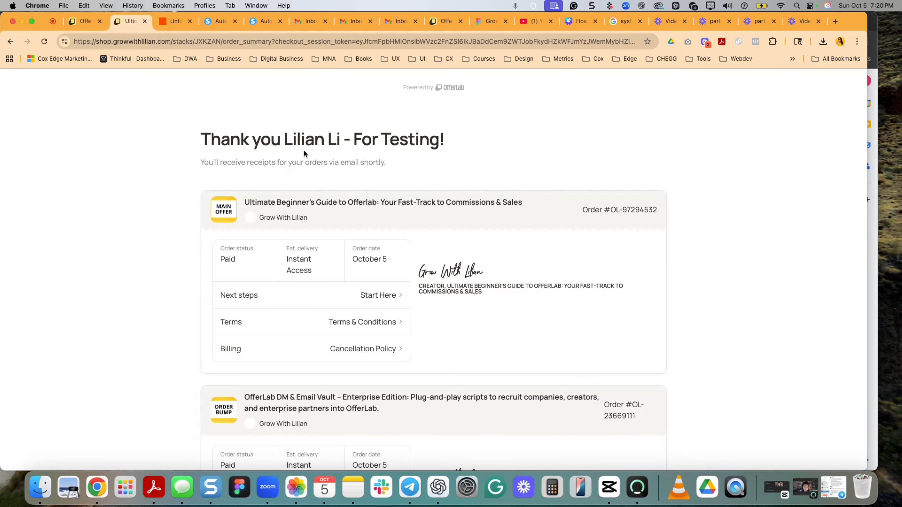
pyautogui.scroll(-1, 330, 194)
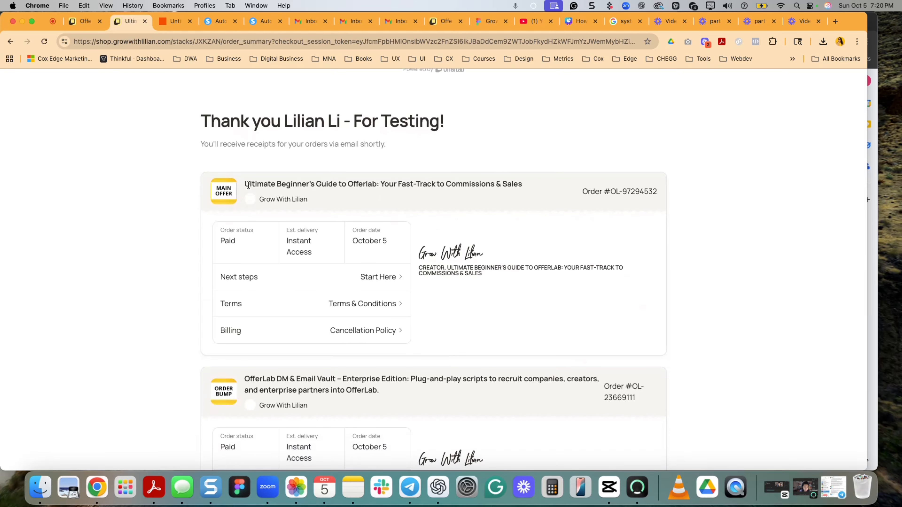
pyautogui.scroll(-7, 244, 201)
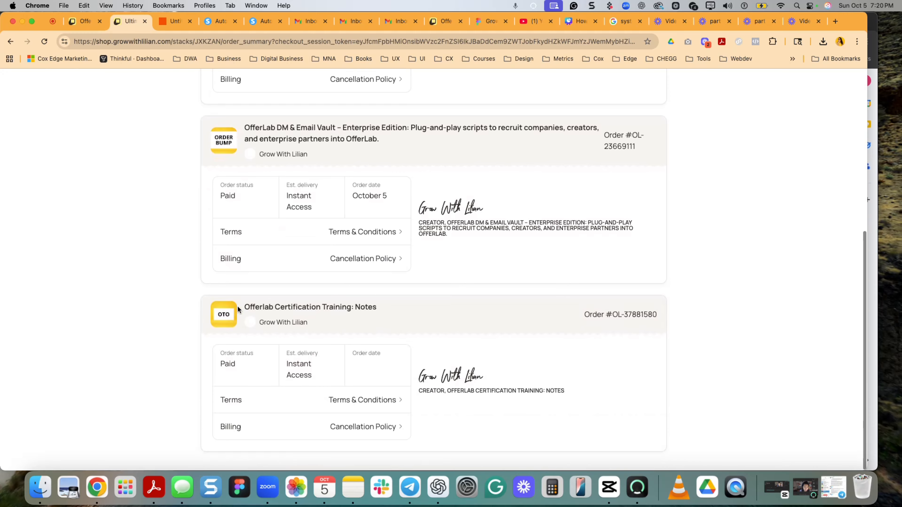
pyautogui.scroll(8, 226, 317)
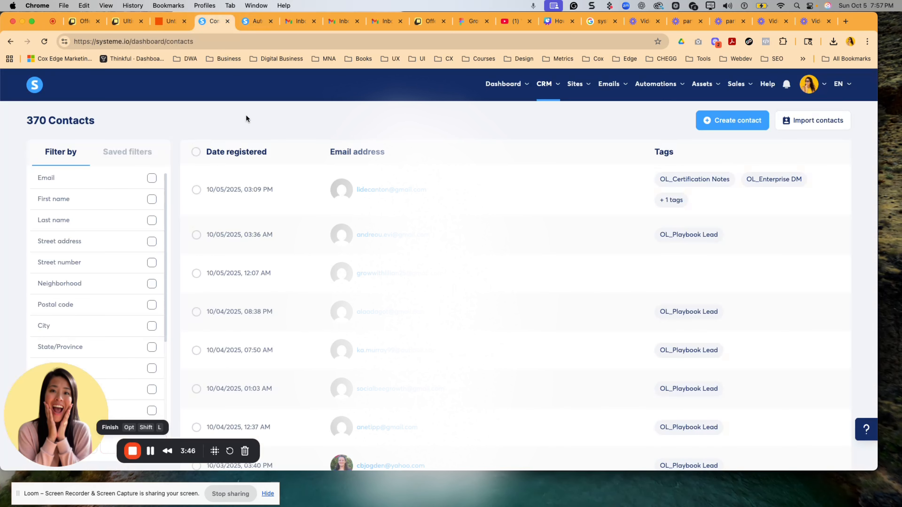
# - Filter the systeme.io contacts by the test buyer's exact email and check the contact's registration date and all assigned tags
pyautogui.click(113, 178)
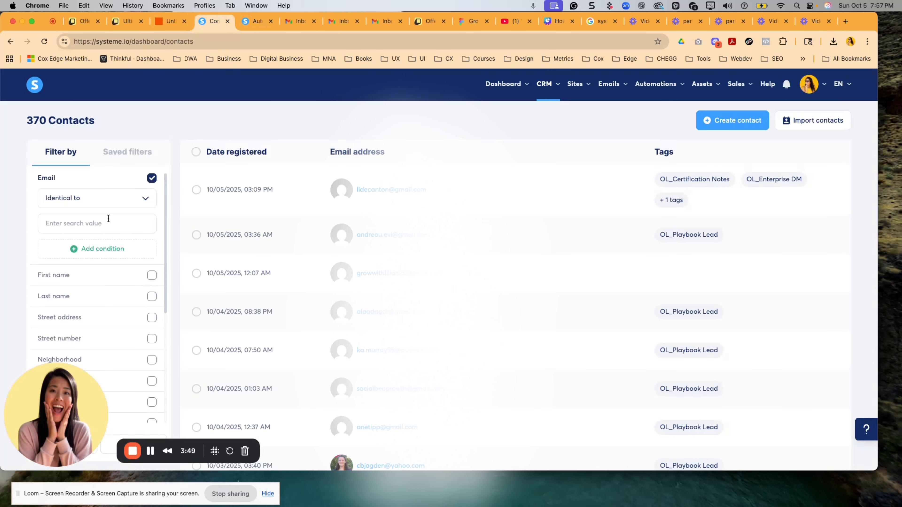
pyautogui.click(109, 224)
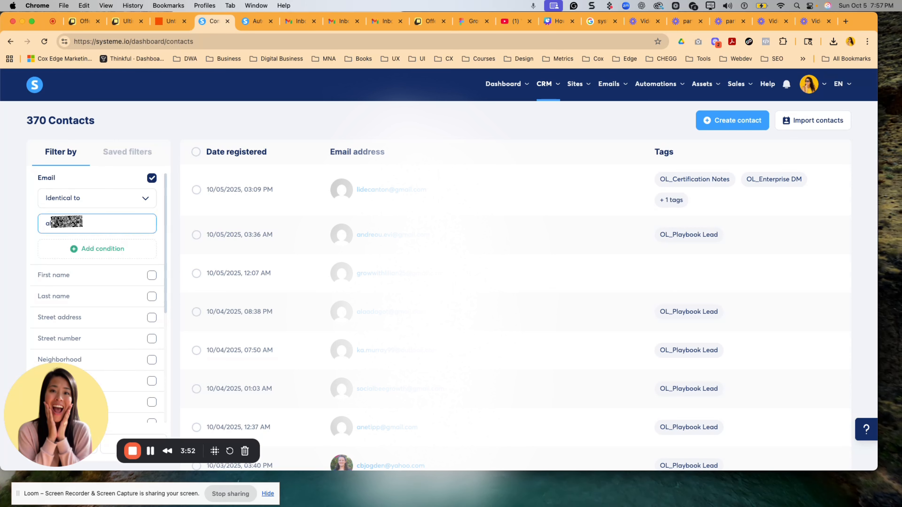
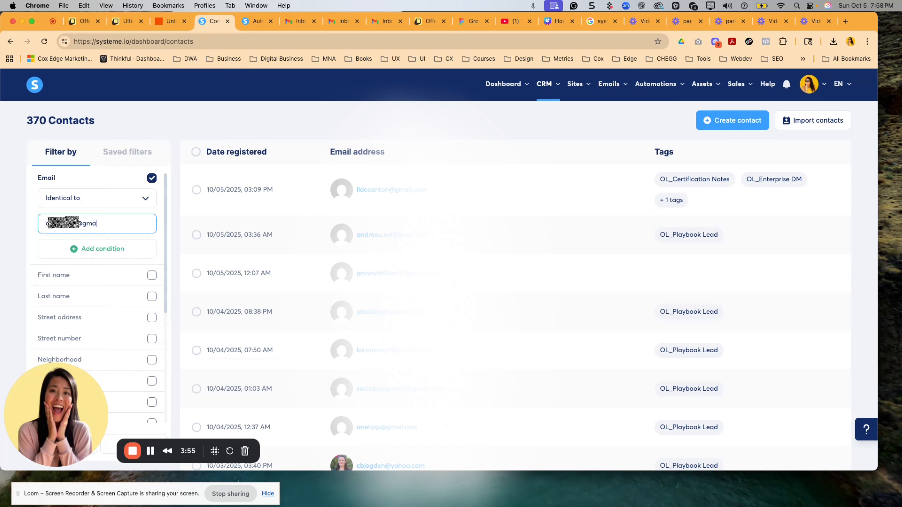
pyautogui.press('Return')
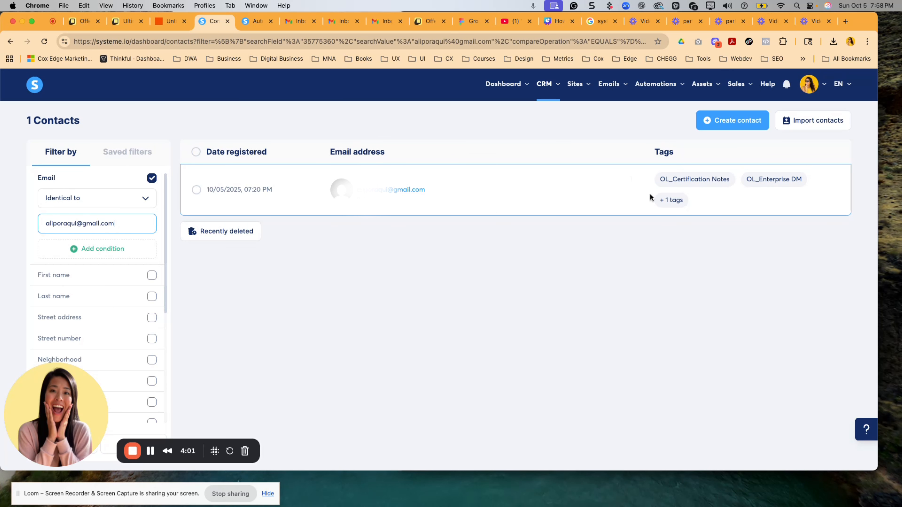
pyautogui.moveTo(681, 202)
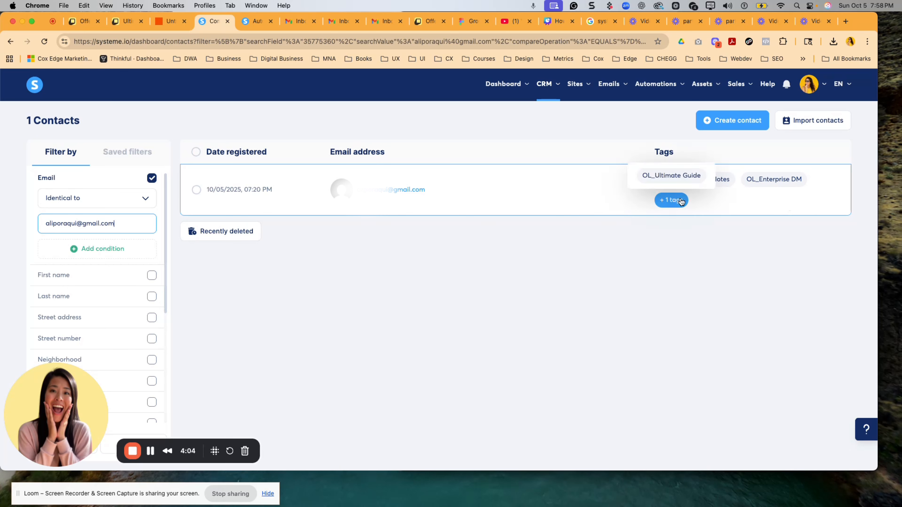
pyautogui.moveTo(273, 191); pyautogui.dragTo(206, 190)
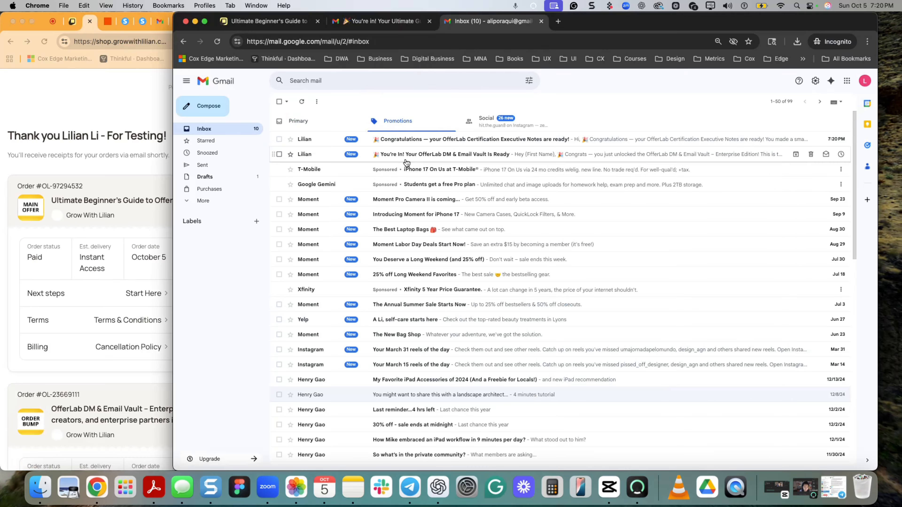
# - Switch to the test buyer's Gmail inbox and read the OfferLab DM & Email Vault email and the Certification Executive Notes email
pyautogui.click(400, 192)
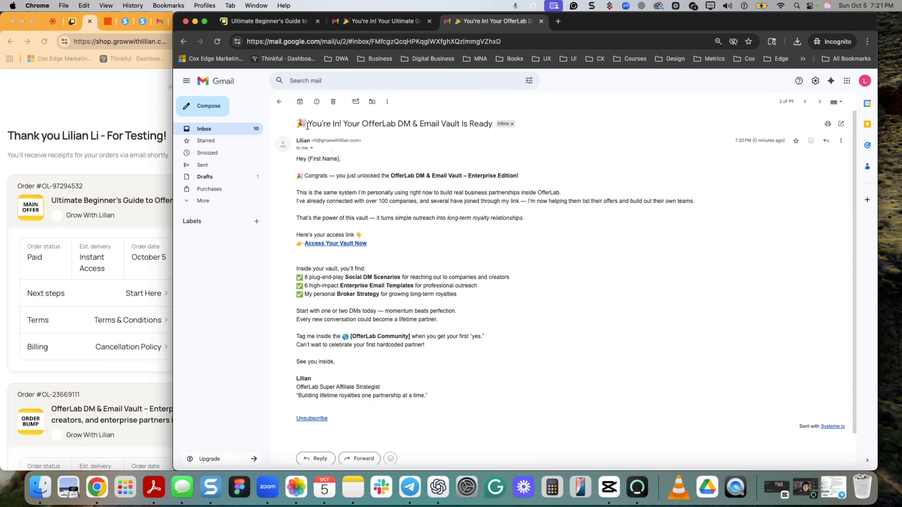
pyautogui.click(279, 101)
pyautogui.click(424, 171)
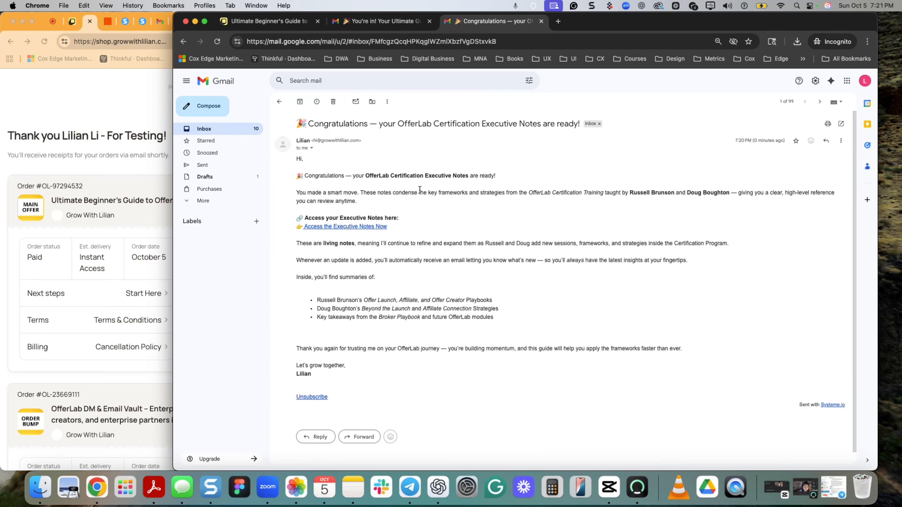
pyautogui.click(287, 106)
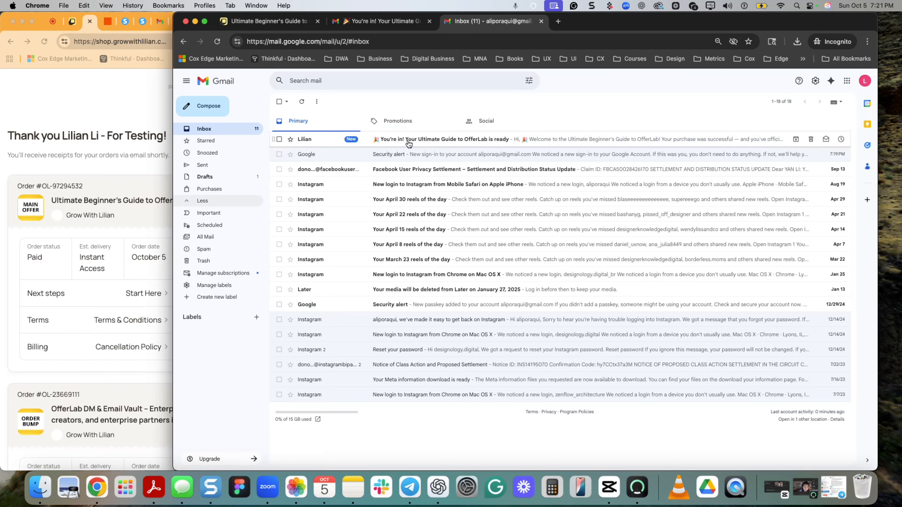
# - Read the Ultimate Guide to OfferLab delivery email in the Primary inbox and check its download link
pyautogui.click(409, 141)
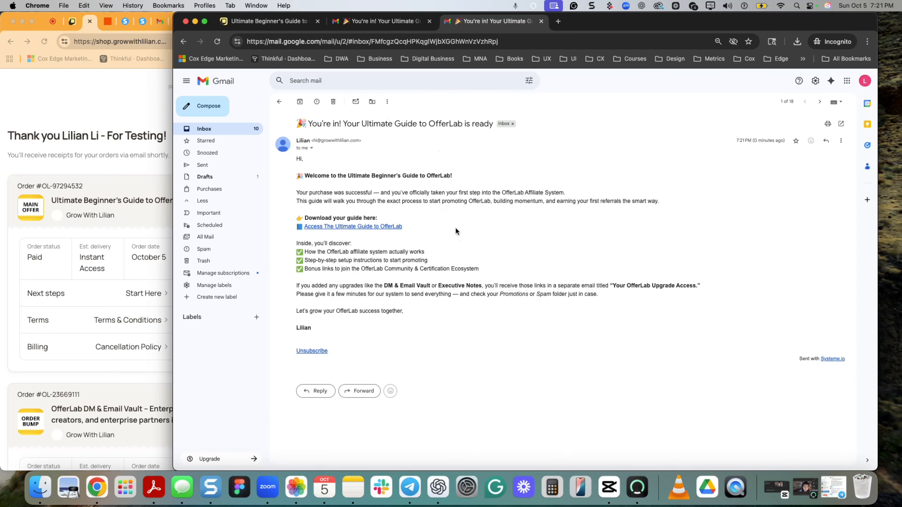
pyautogui.click(279, 102)
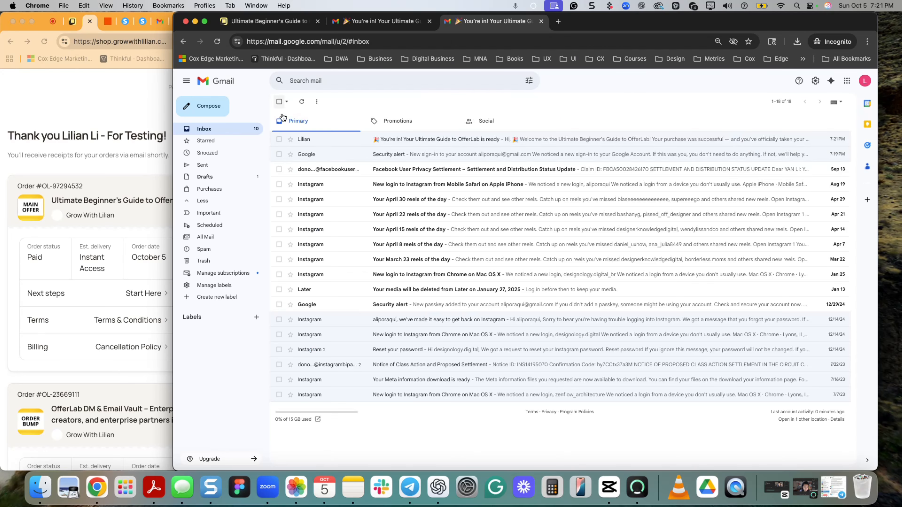
pyautogui.click(422, 141)
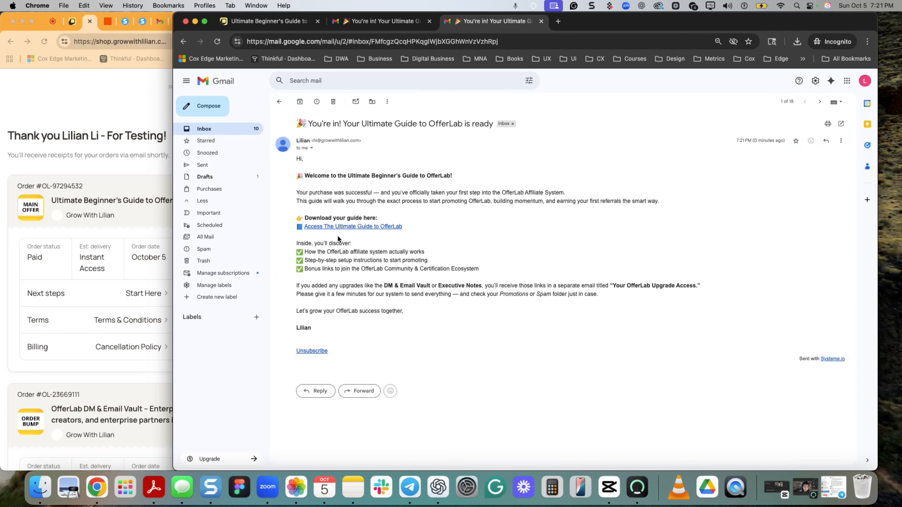
pyautogui.click(278, 105)
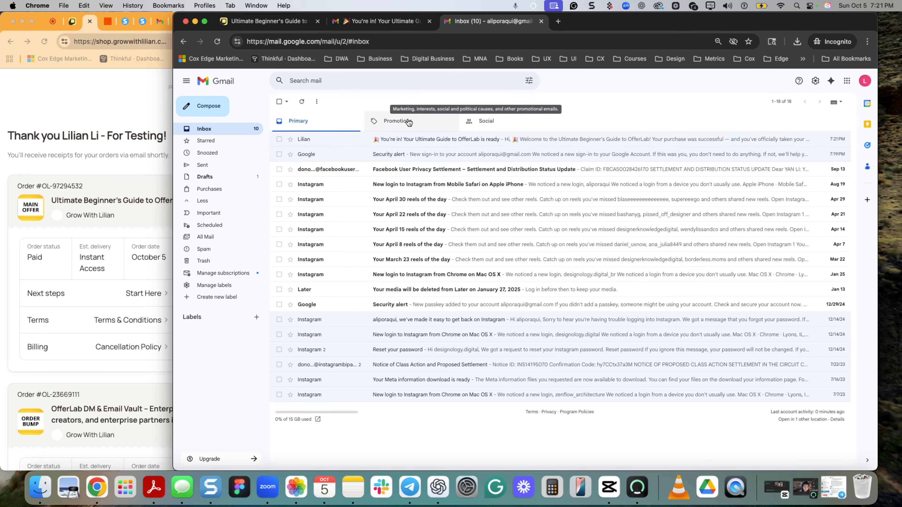
# - Reopen the DM & Email Vault and Executive Notes emails among the promotions and check their access links
pyautogui.click(394, 121)
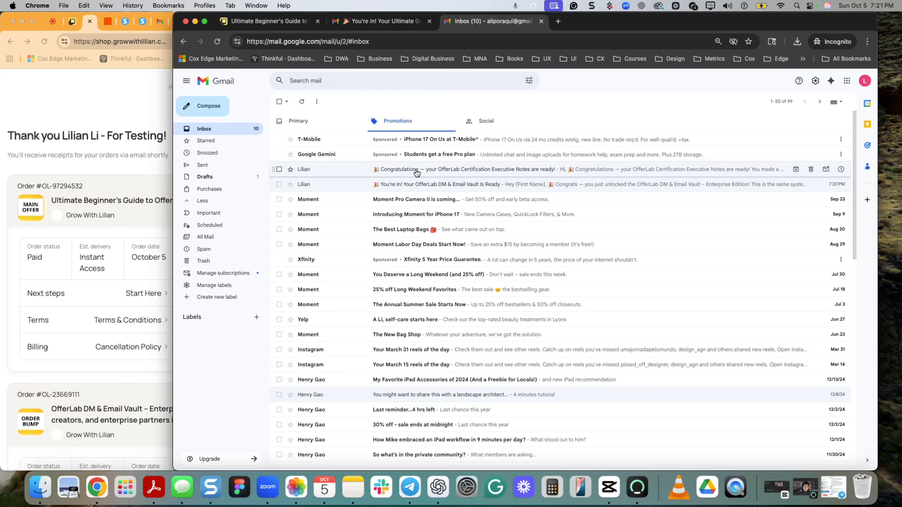
pyautogui.click(410, 184)
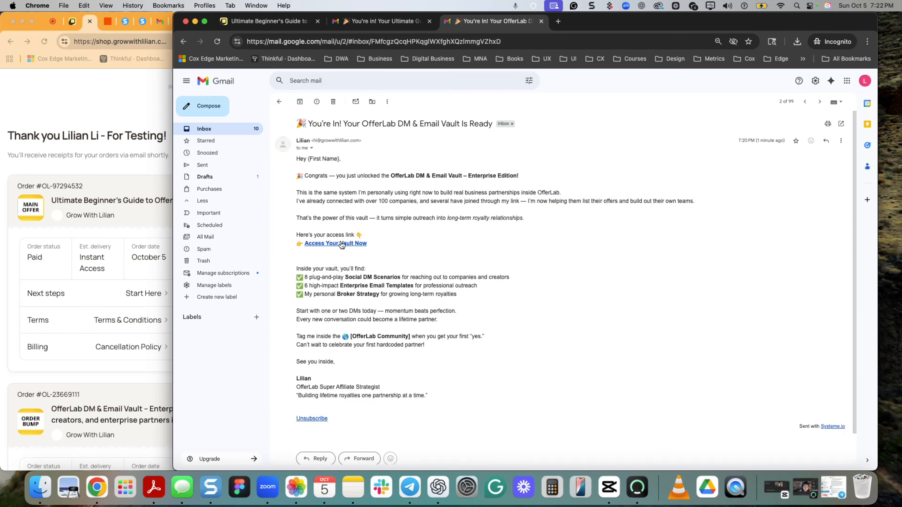
pyautogui.click(279, 103)
pyautogui.click(387, 172)
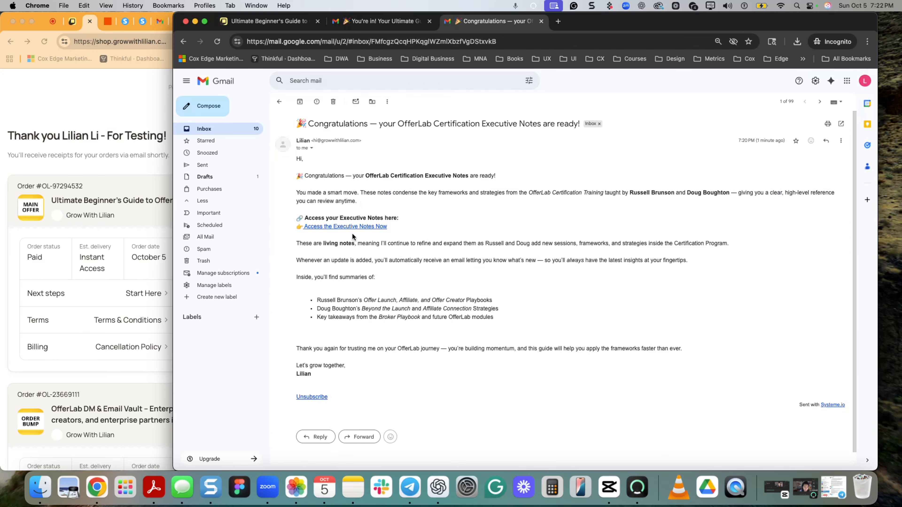
pyautogui.click(279, 102)
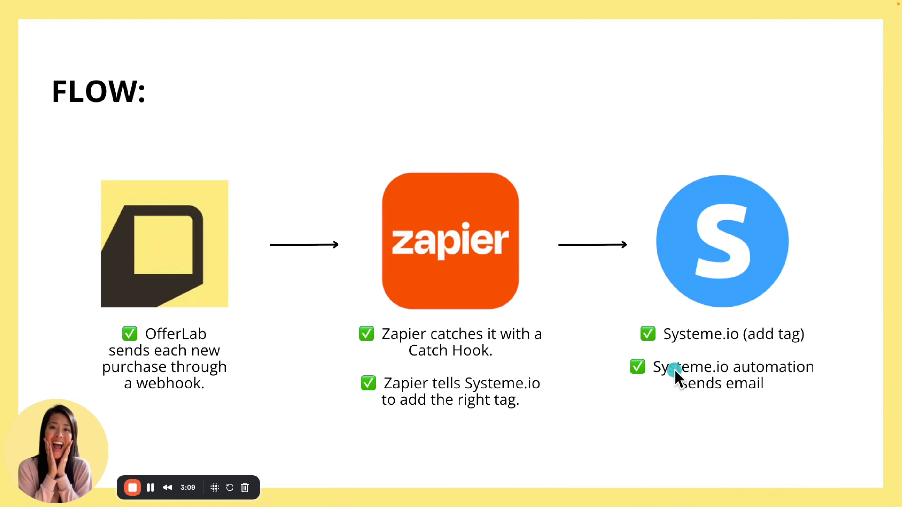
pyautogui.press('Right')
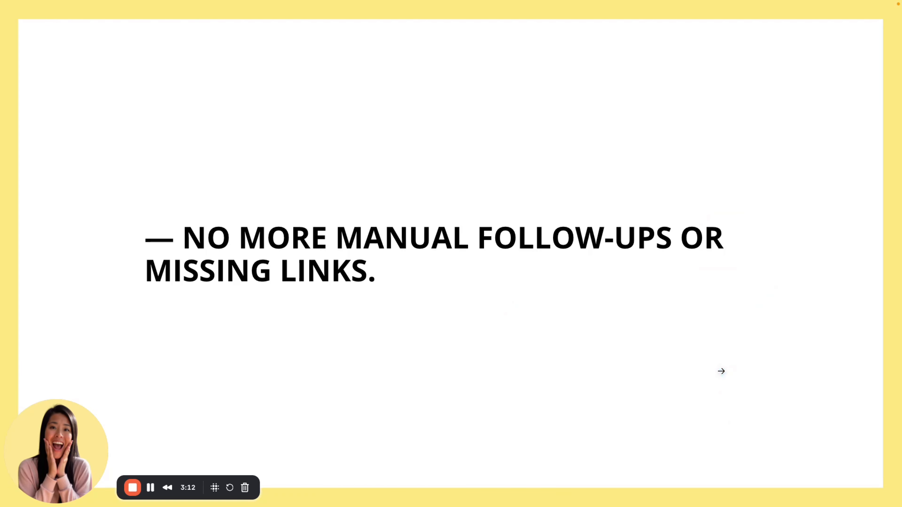